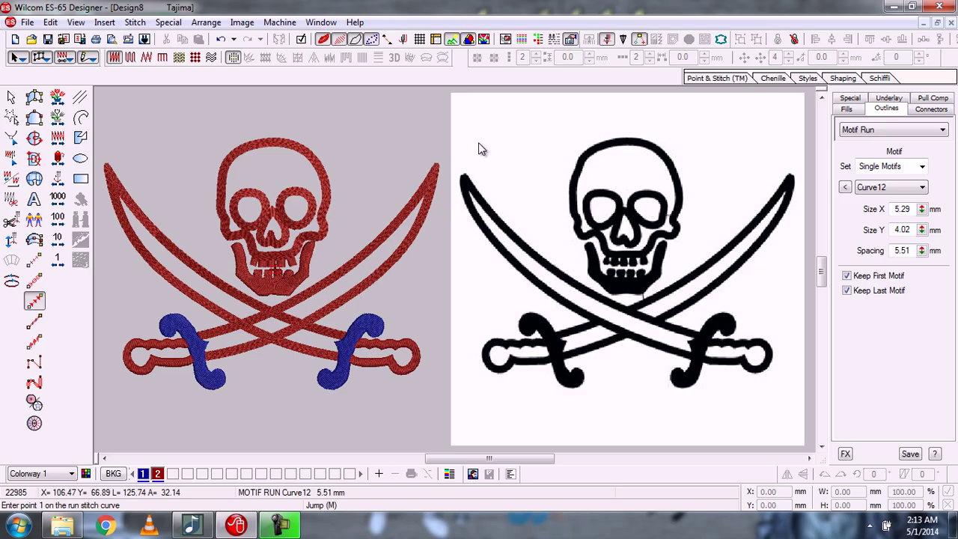
# Trace the blade running from the upper-left tip to the lower-right hilt of the reference image as a closed Curve12 motif run
pyautogui.click(467, 137)
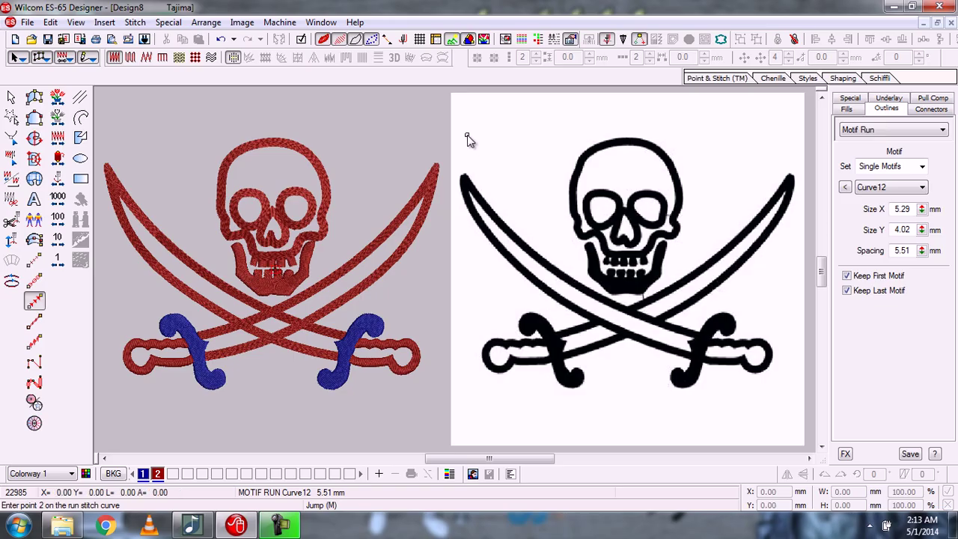
pyautogui.press('Escape')
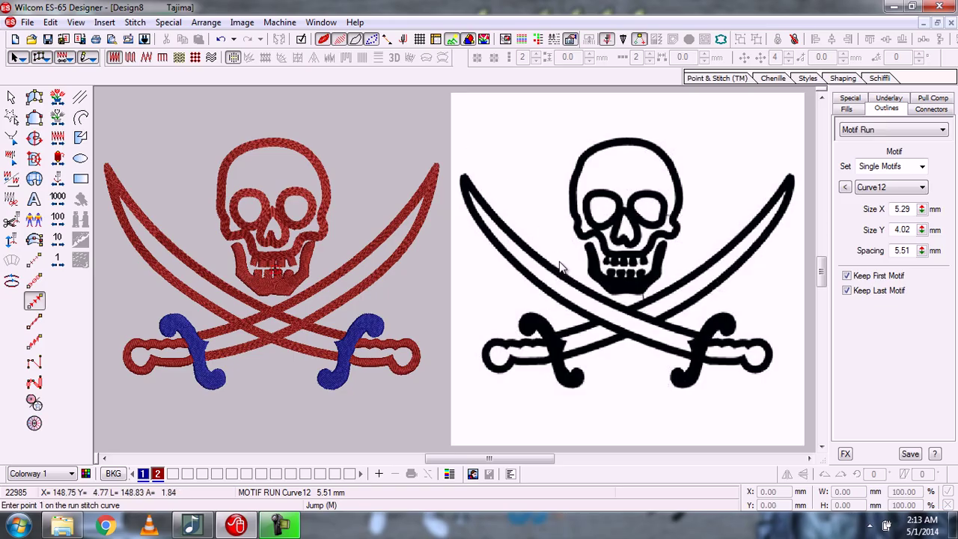
pyautogui.press('b')
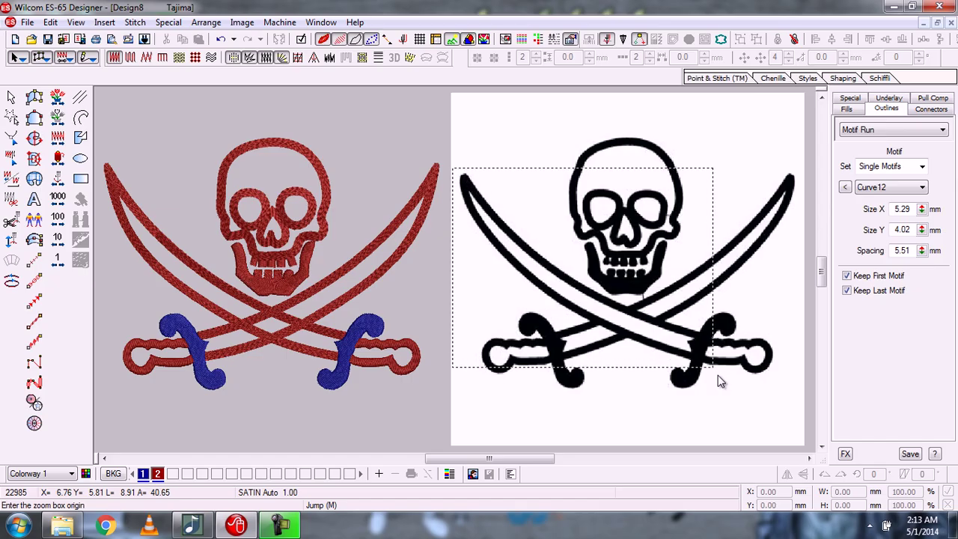
pyautogui.click(717, 376)
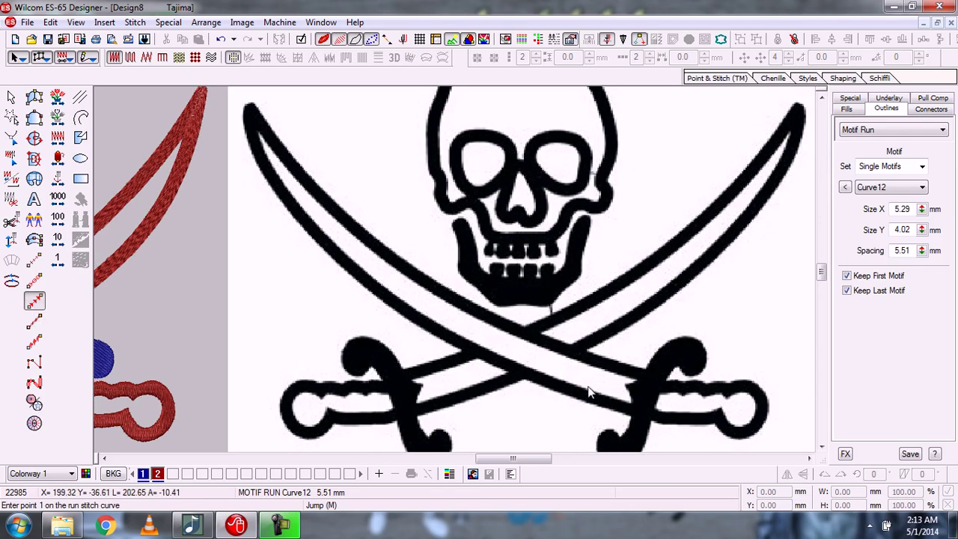
pyautogui.click(636, 411)
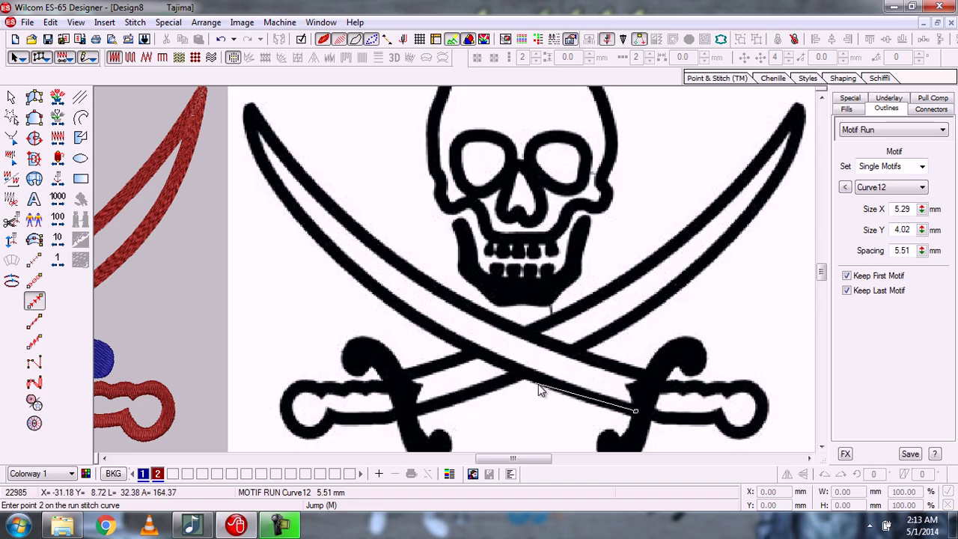
pyautogui.click(503, 366)
pyautogui.click(330, 238)
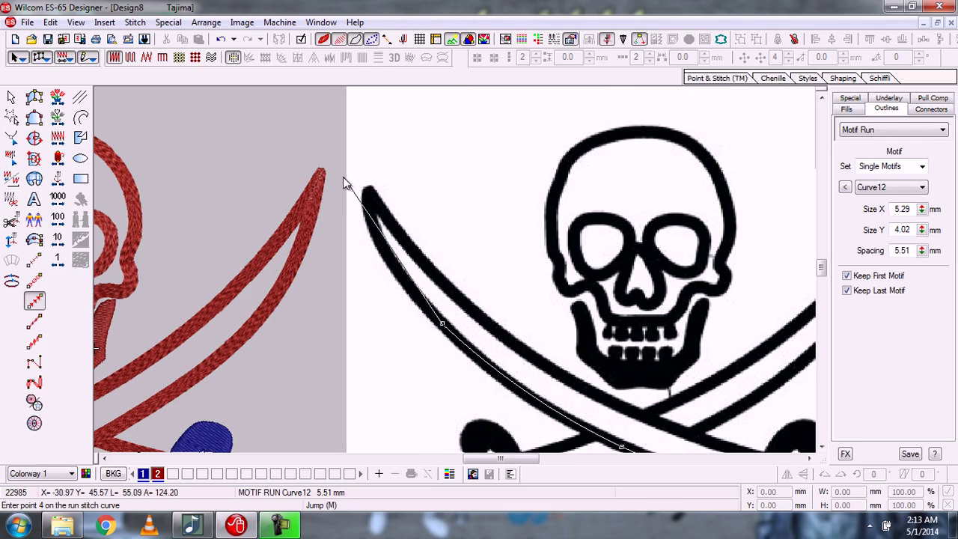
pyautogui.click(363, 194)
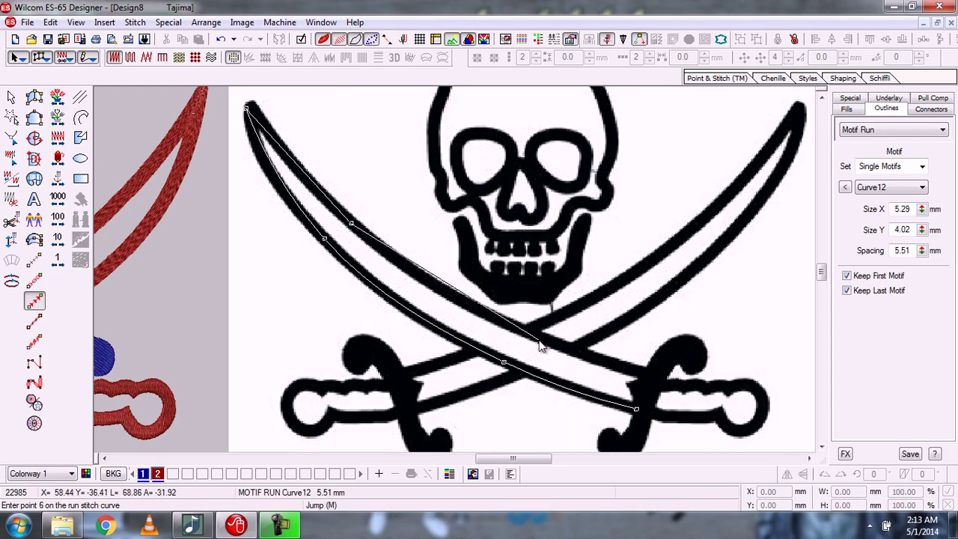
pyautogui.click(521, 330)
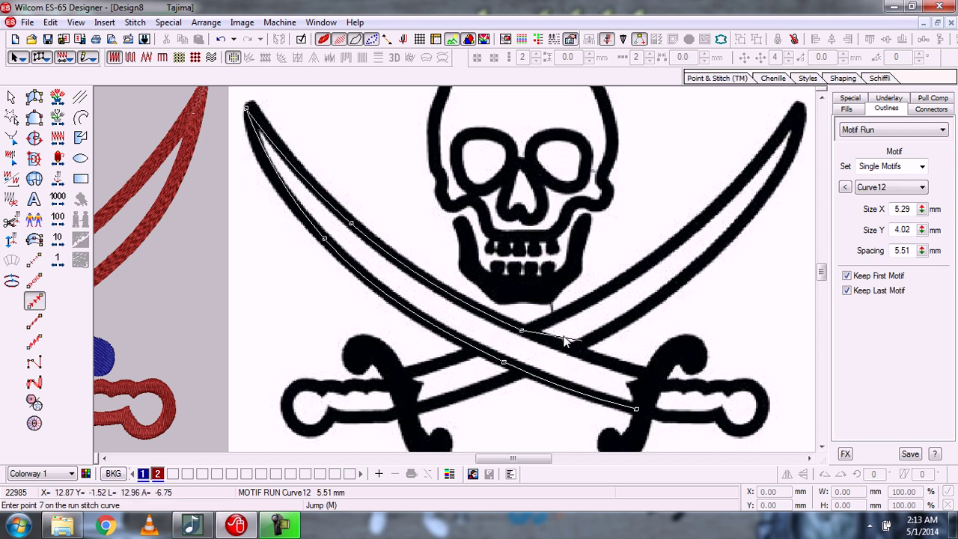
pyautogui.click(649, 375)
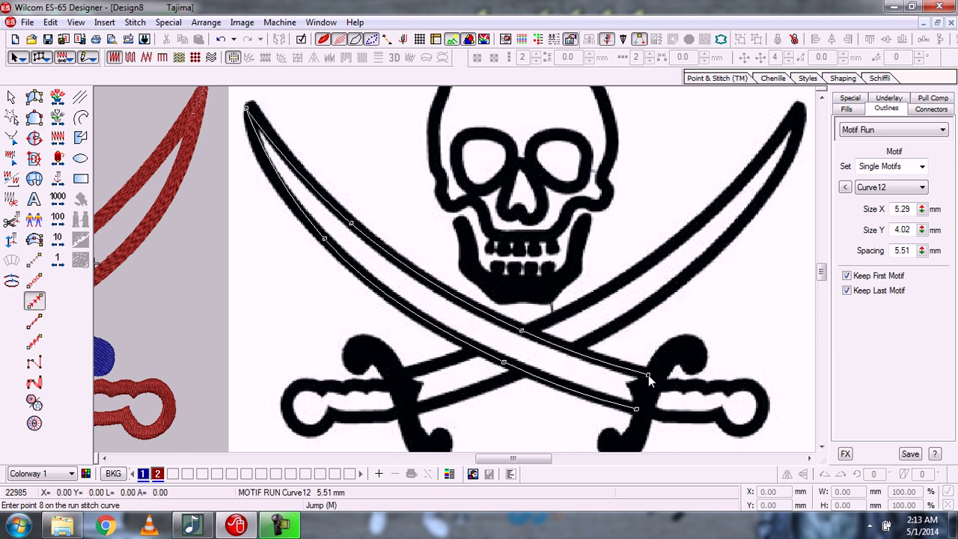
pyautogui.click(637, 412)
pyautogui.press('Return')
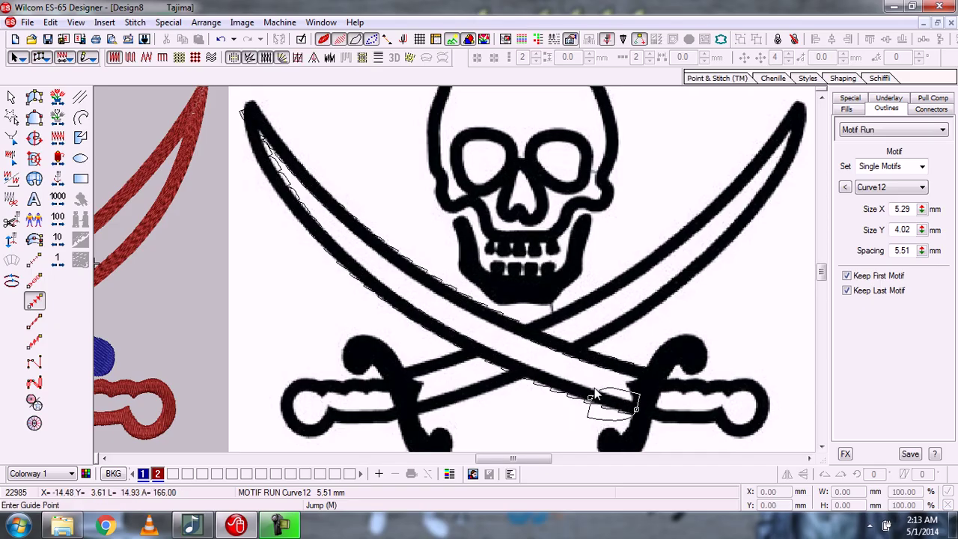
# Hide the reference image and finish the motif run with its guide point, making the motifs about 9 by 6.83 mm
pyautogui.hotkey('shift', 'b')
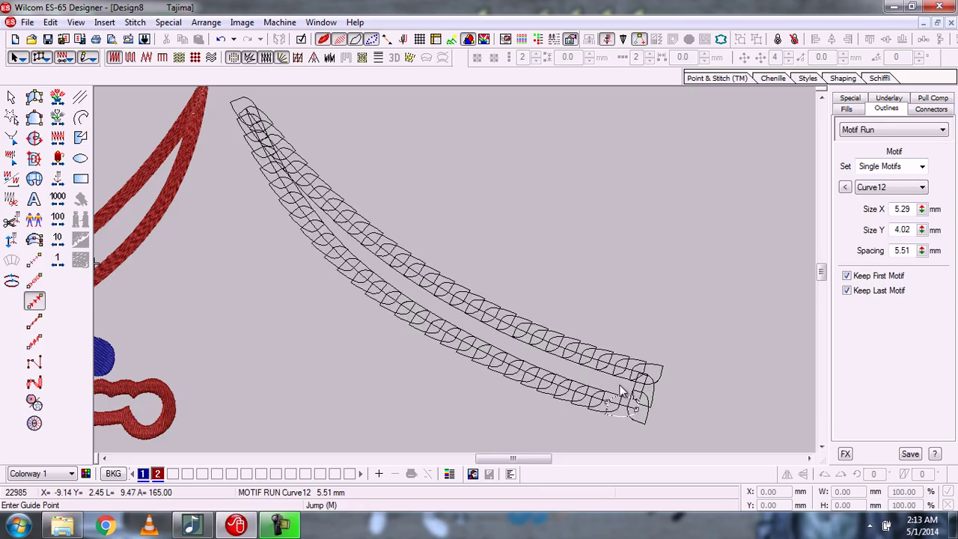
pyautogui.click(619, 390)
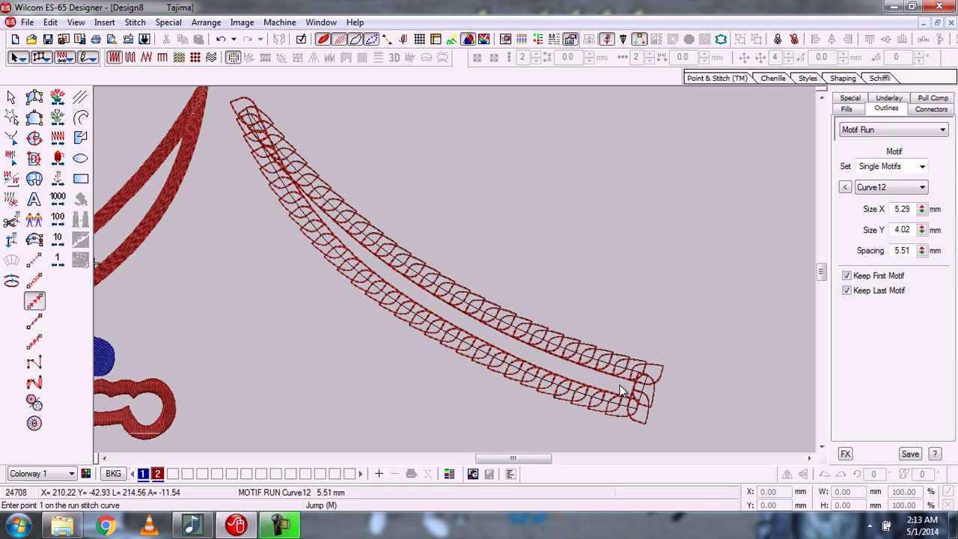
pyautogui.hotkey('shift', 'b')
pyautogui.hotkey('shift', 'b')
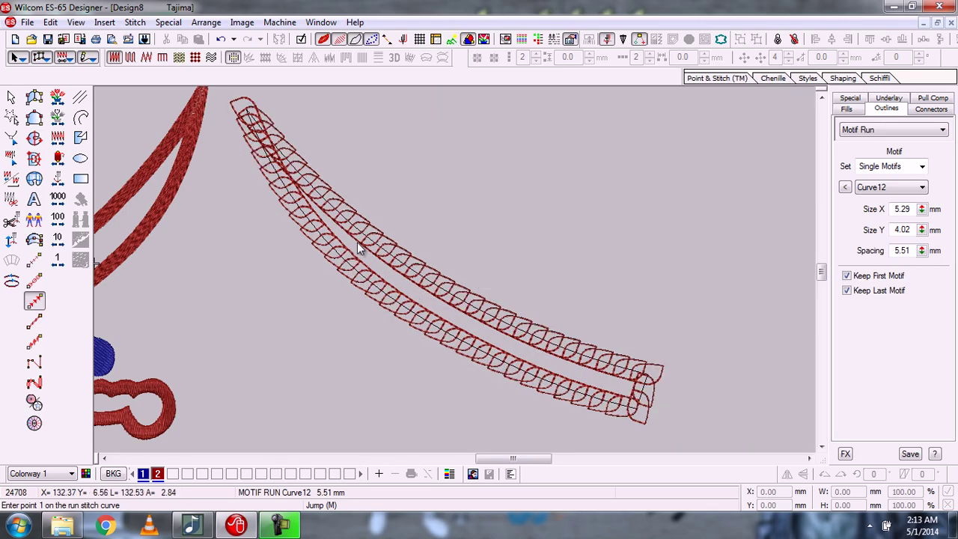
pyautogui.hotkey('shift', 'b')
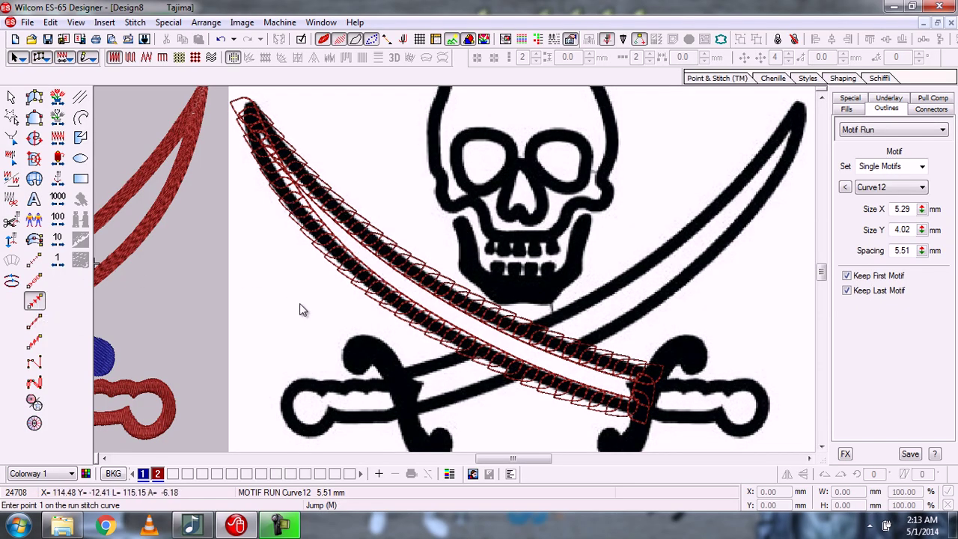
pyautogui.hotkey('shift', 'b')
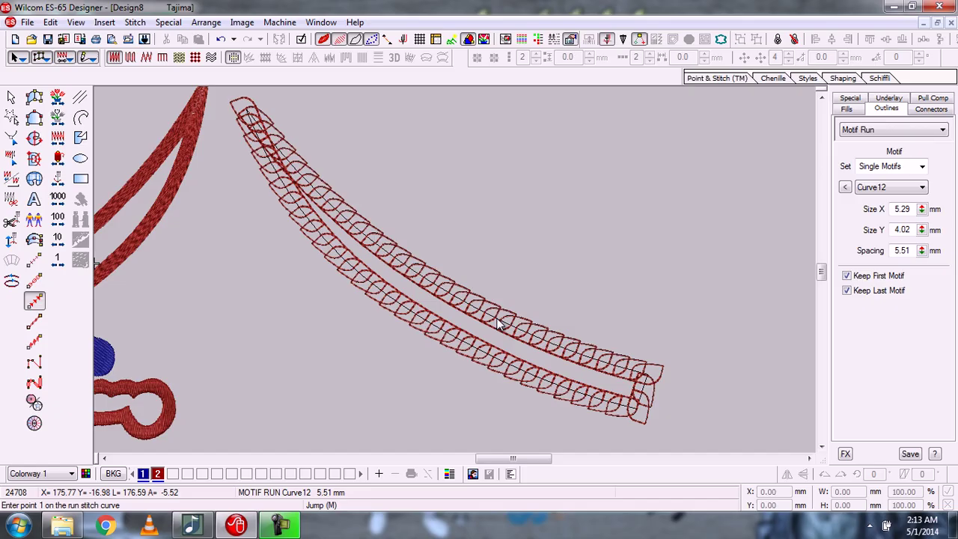
# Change the blade outline's motif to Heart01 and close the motif library
pyautogui.click(11, 97)
pyautogui.click(413, 277)
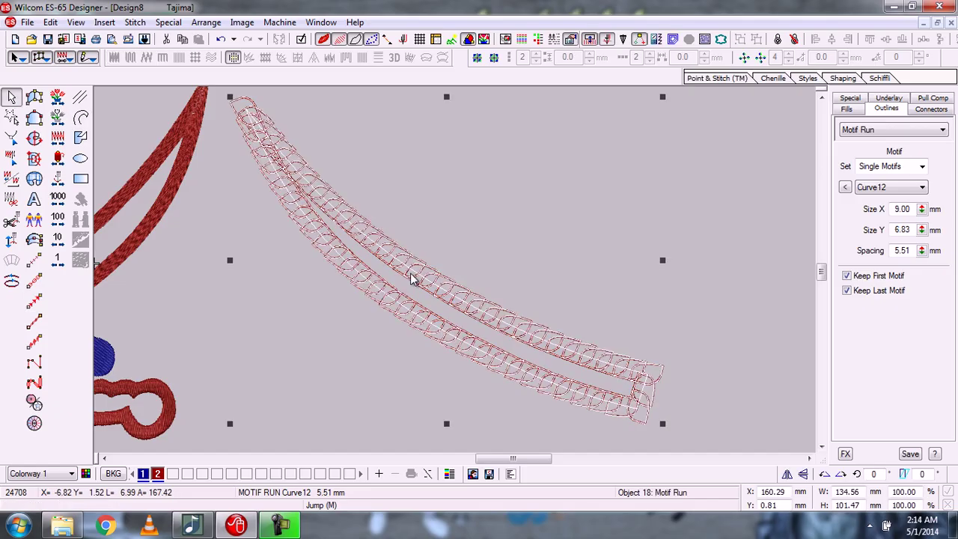
pyautogui.click(844, 188)
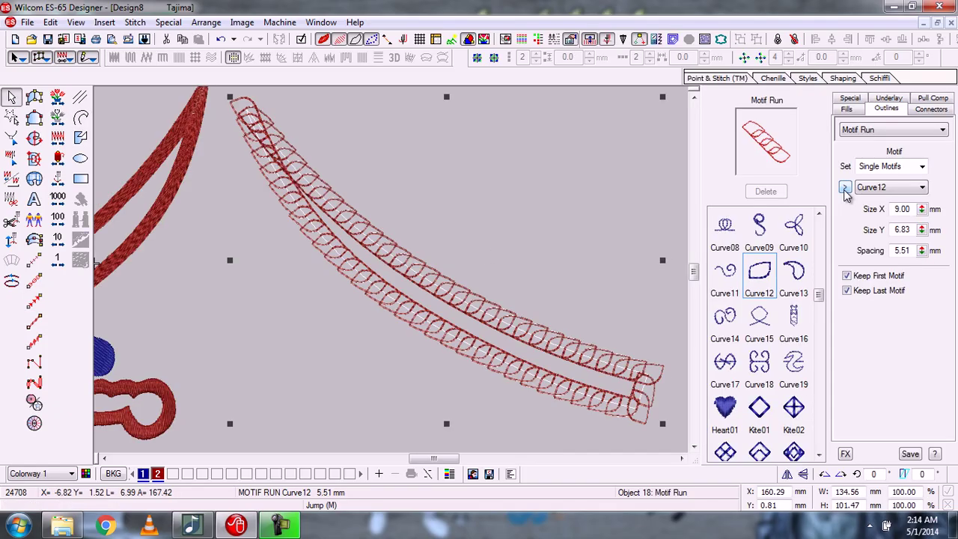
pyautogui.click(735, 404)
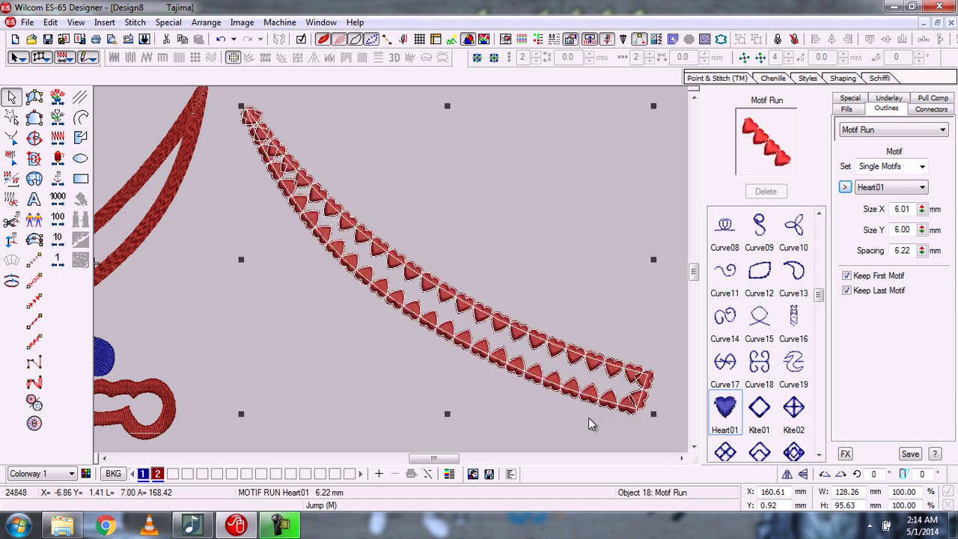
pyautogui.click(575, 427)
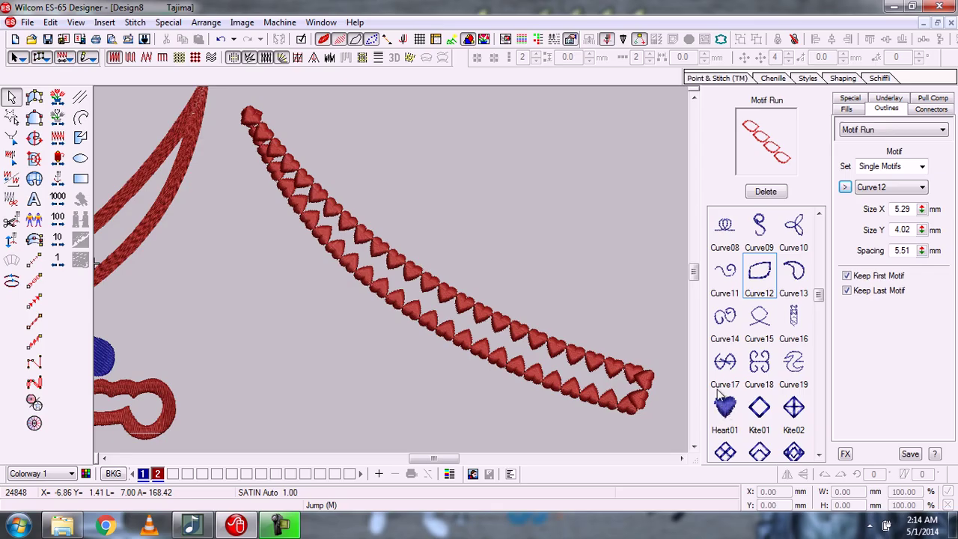
pyautogui.click(845, 187)
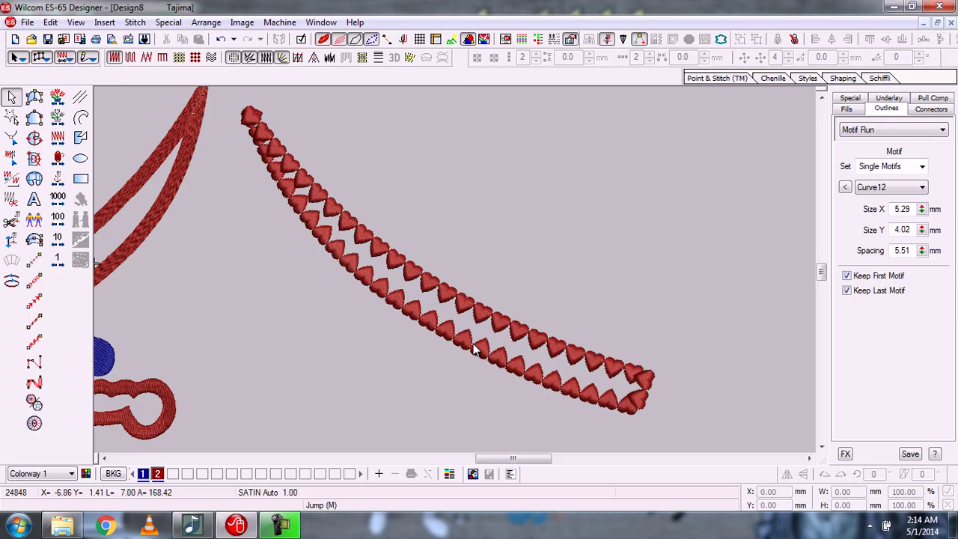
# Show the reference image and move the heart outline up off the blade, over the skull
pyautogui.press('d')
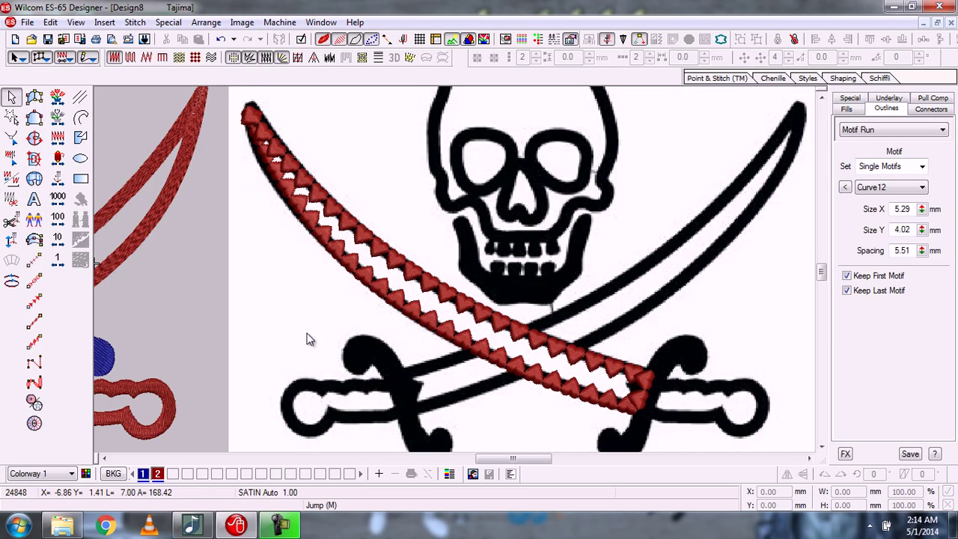
pyautogui.click(443, 299)
pyautogui.moveTo(443, 300); pyautogui.dragTo(498, 188)
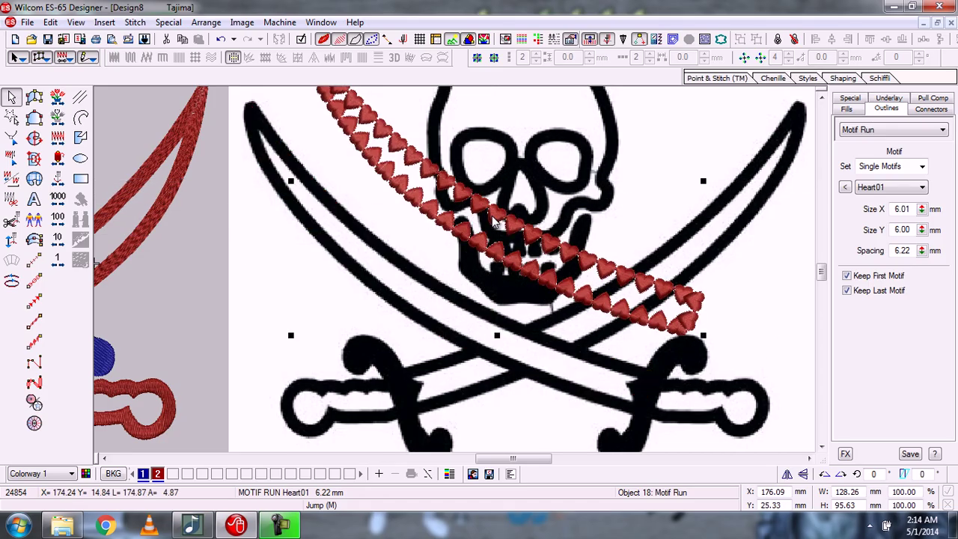
pyautogui.press('Escape')
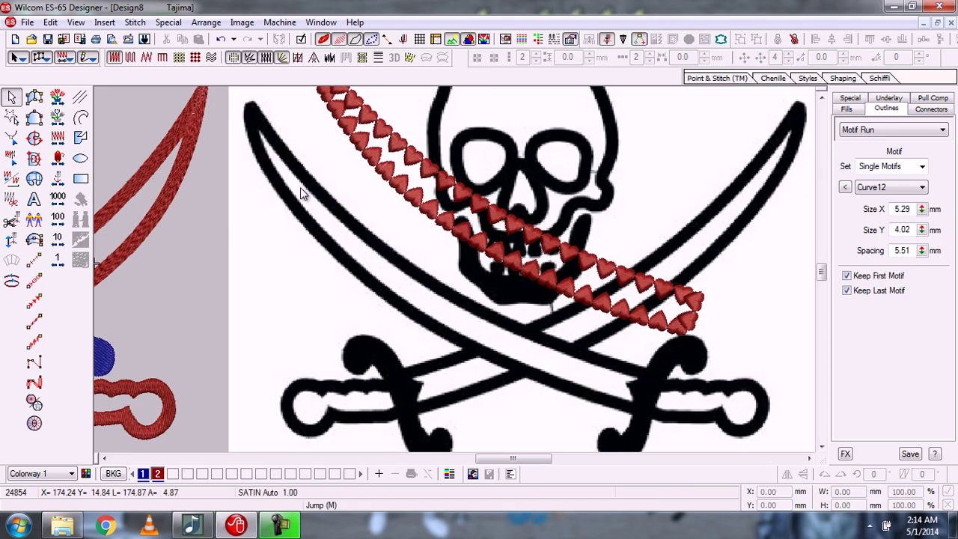
# Trace the blade from the lower-right hilt to the upper-left tip and back as a closed Complex Fill with the Heart01 motif fill
pyautogui.click(195, 59)
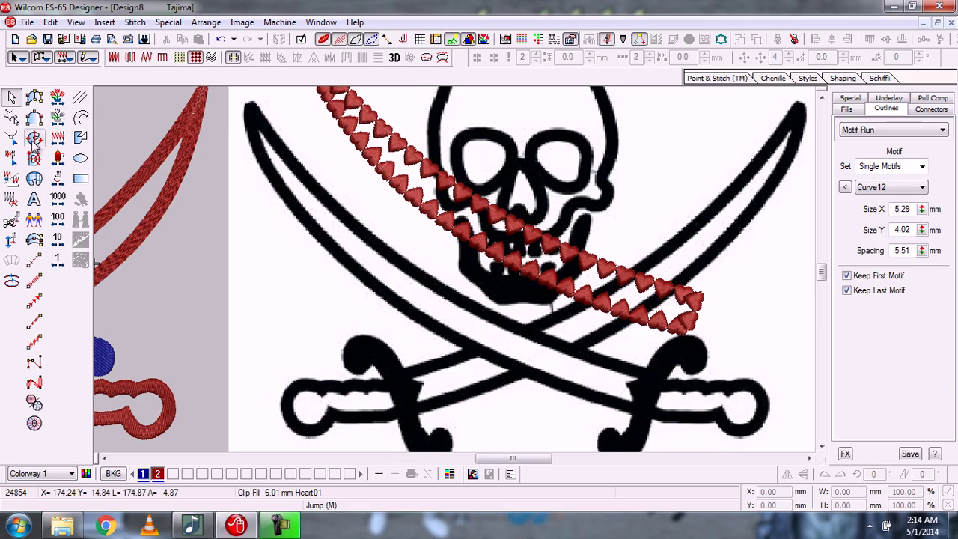
pyautogui.click(33, 139)
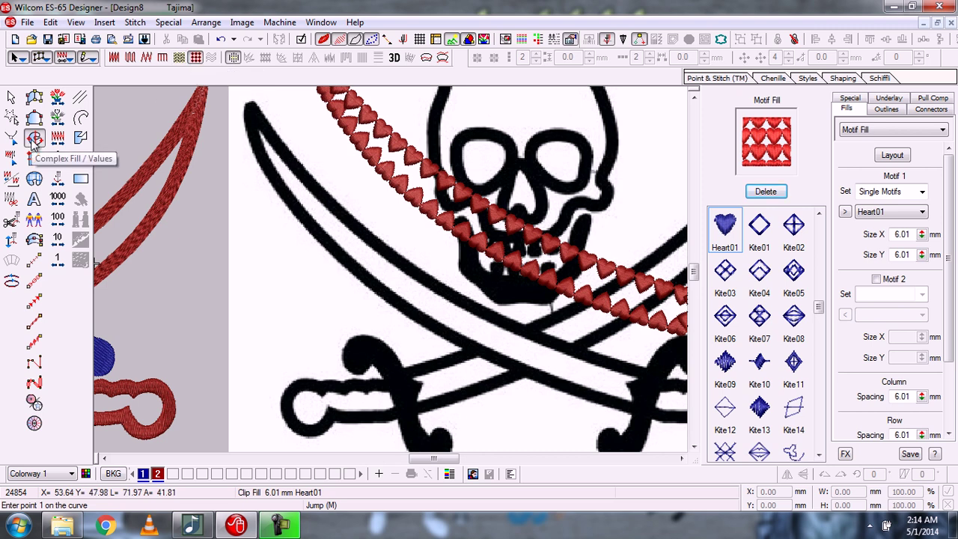
pyautogui.click(845, 211)
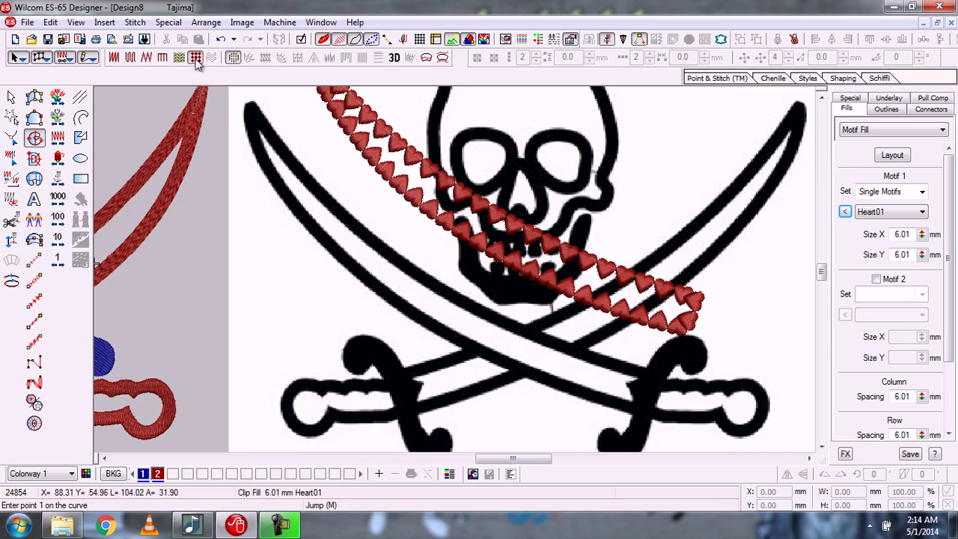
pyautogui.click(637, 410)
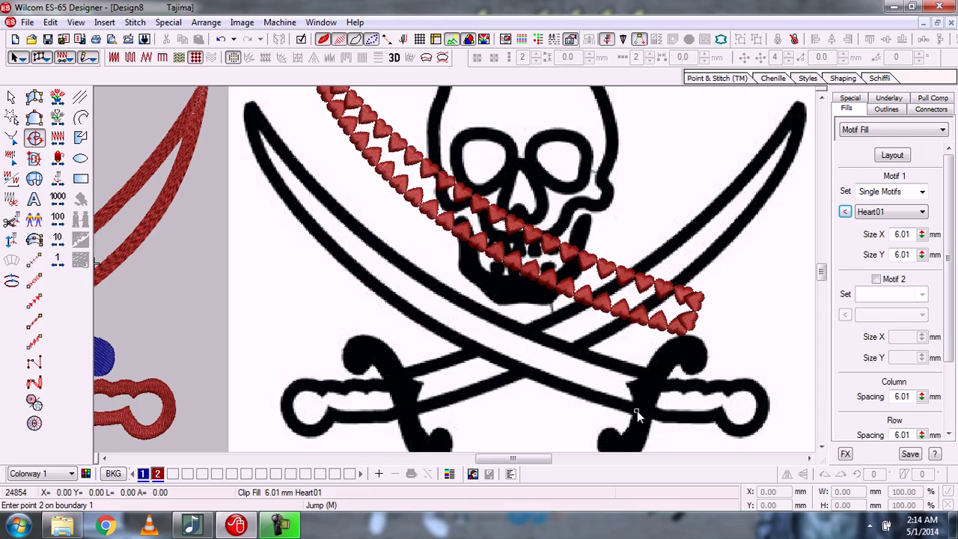
pyautogui.click(469, 346)
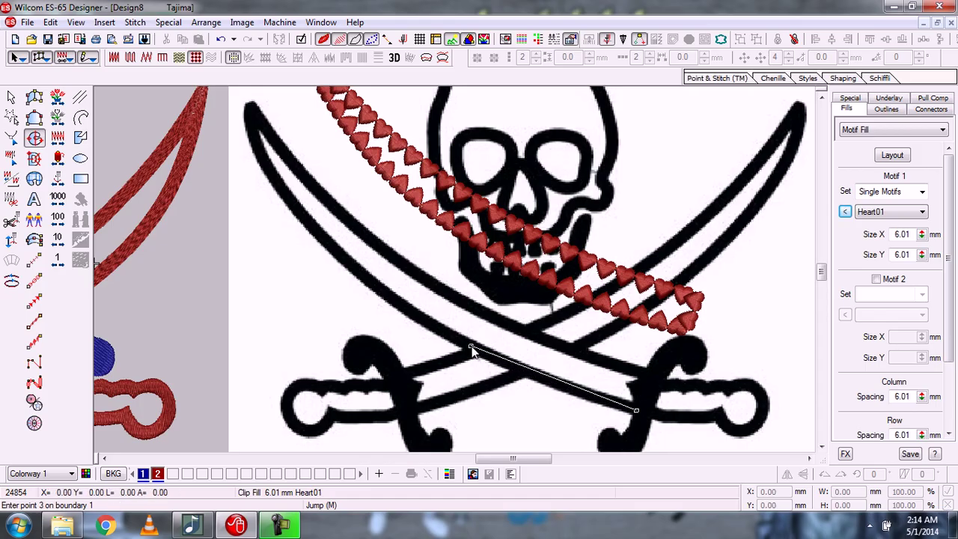
pyautogui.click(309, 230)
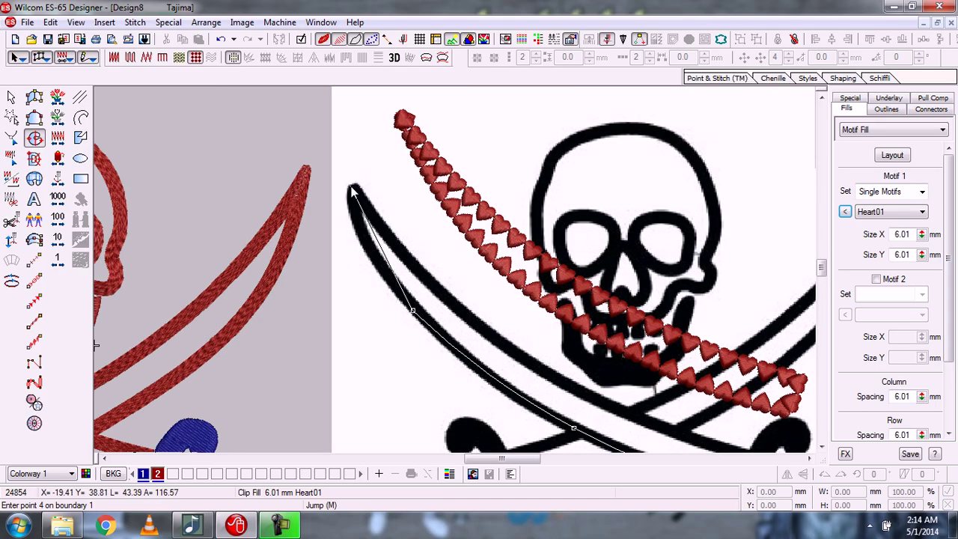
pyautogui.click(352, 190)
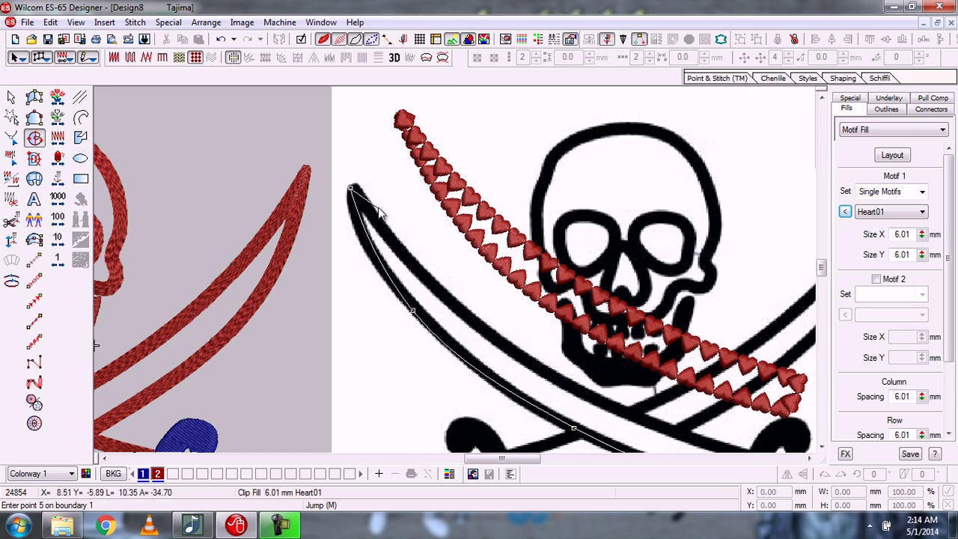
pyautogui.click(430, 283)
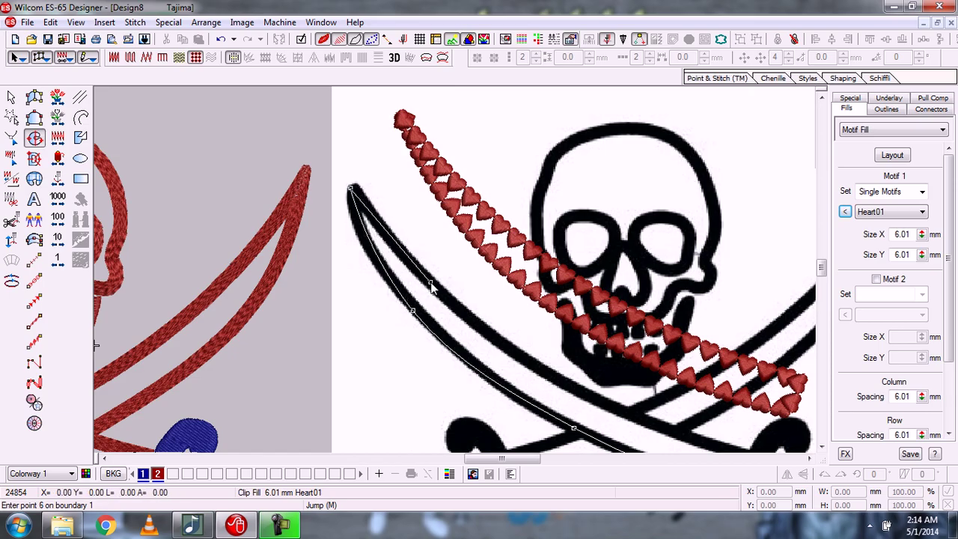
pyautogui.click(587, 401)
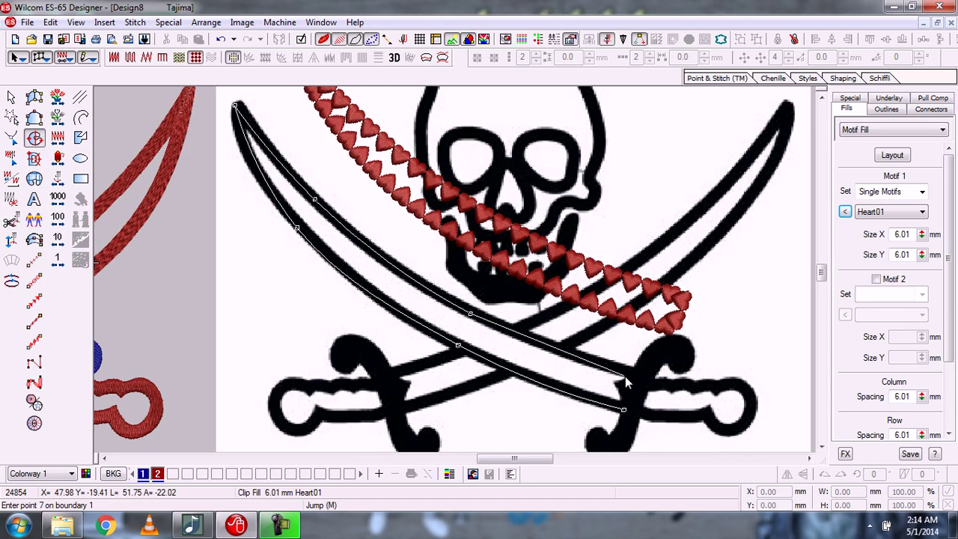
pyautogui.click(636, 374)
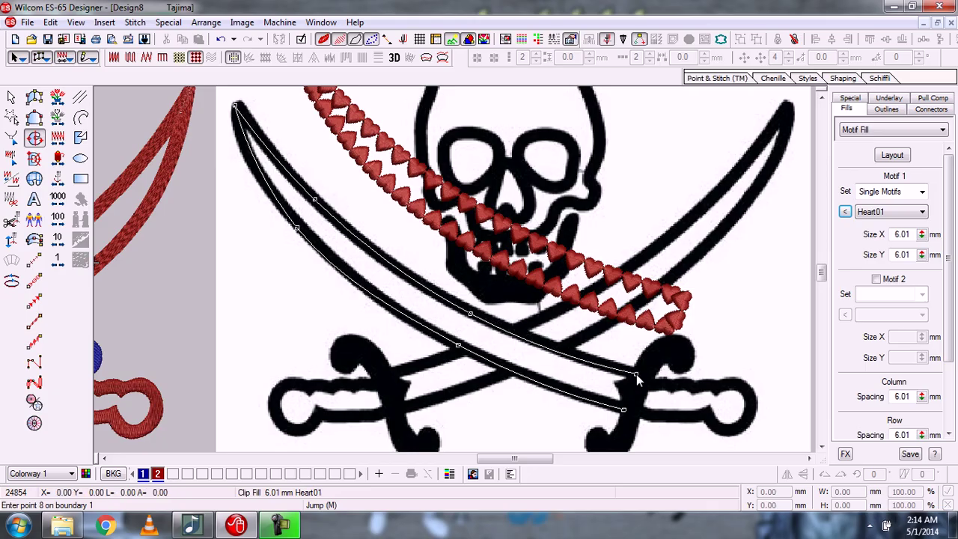
pyautogui.press('Return')
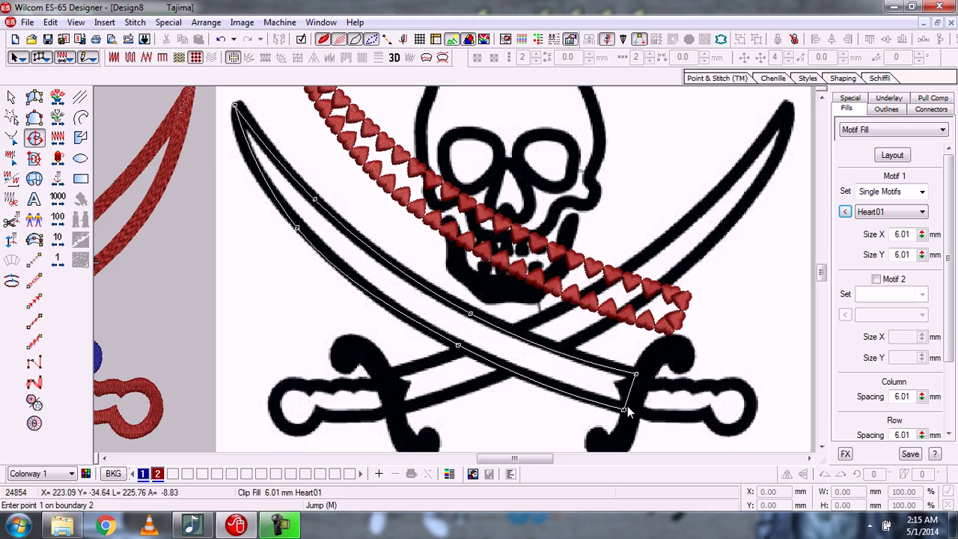
# Finish the motif-filled blade with its entry point at the hilt end and its exit point at the blade tip
pyautogui.press('Return')
pyautogui.click(625, 407)
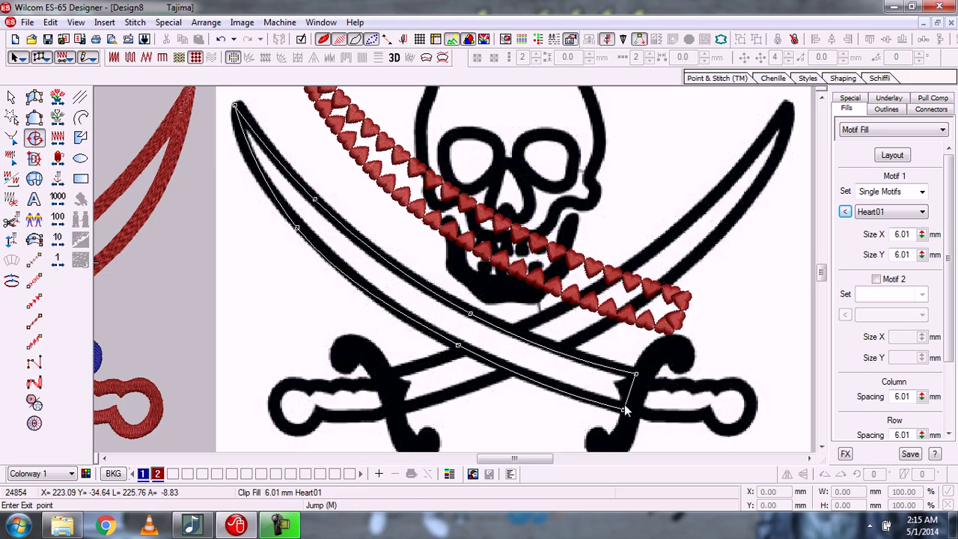
pyautogui.click(235, 107)
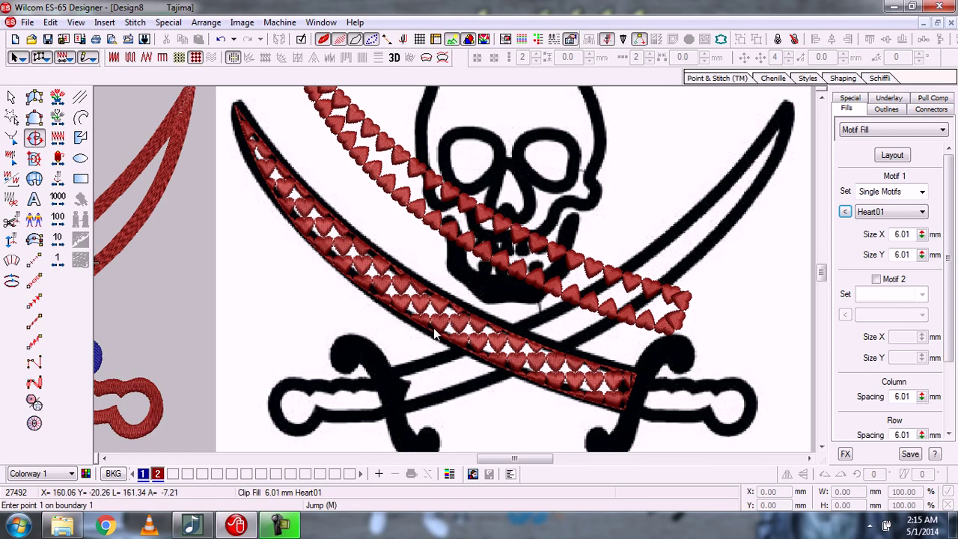
# Hide the reference image and inspect the two heart-motif blades
pyautogui.hotkey('shift', 'b')
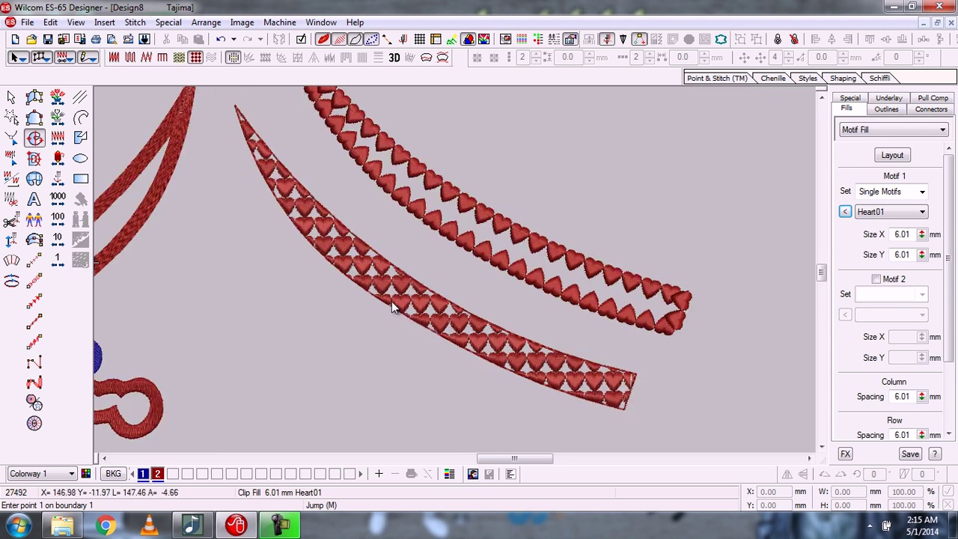
pyautogui.press('0')
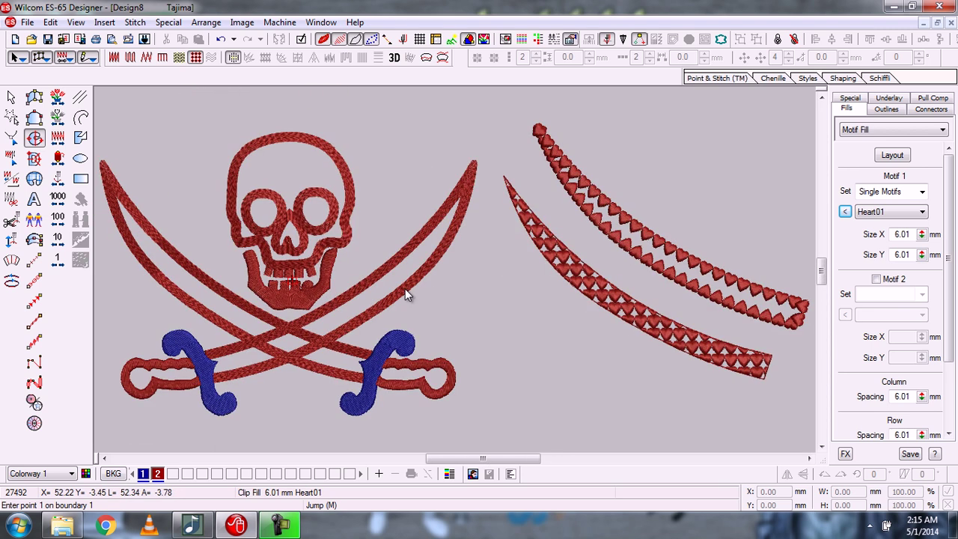
pyautogui.press('b')
pyautogui.click(320, 90)
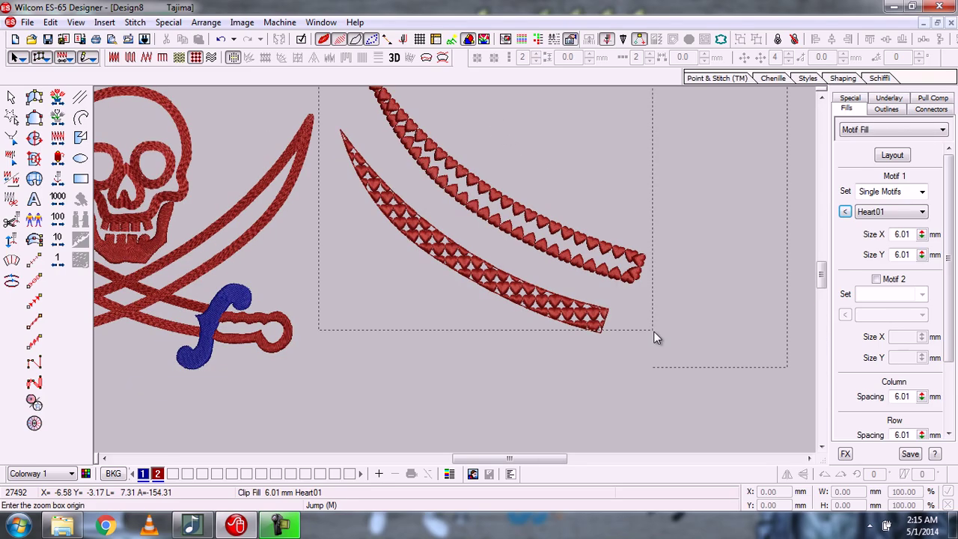
pyautogui.click(654, 331)
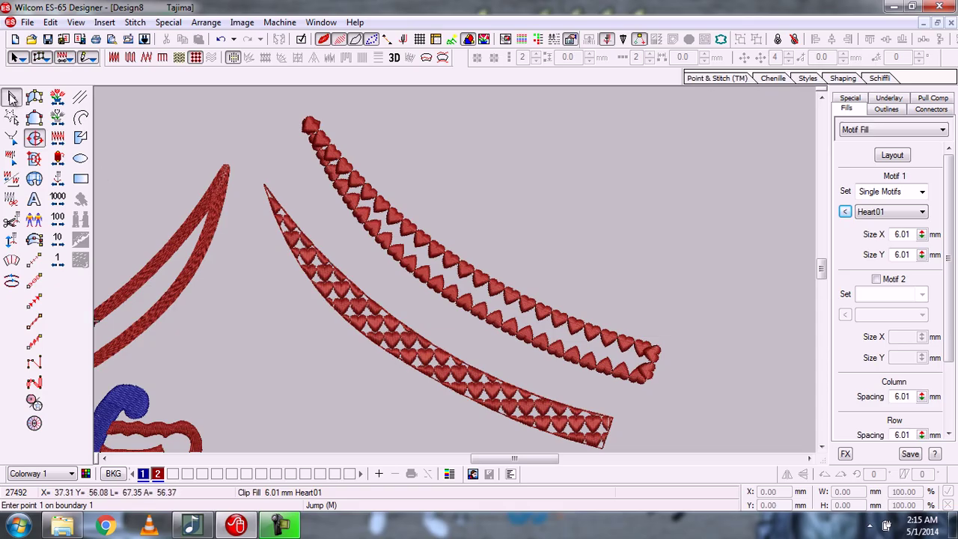
# Try the Kite13, Kite08 and Kite01 motifs in the filled blade, restore Heart01 and close the motif library
pyautogui.click(13, 98)
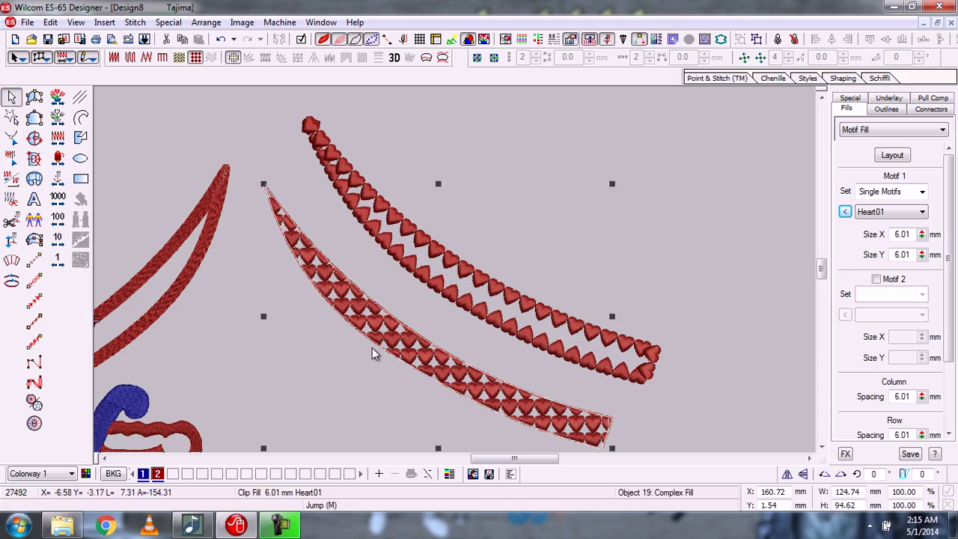
pyautogui.click(847, 212)
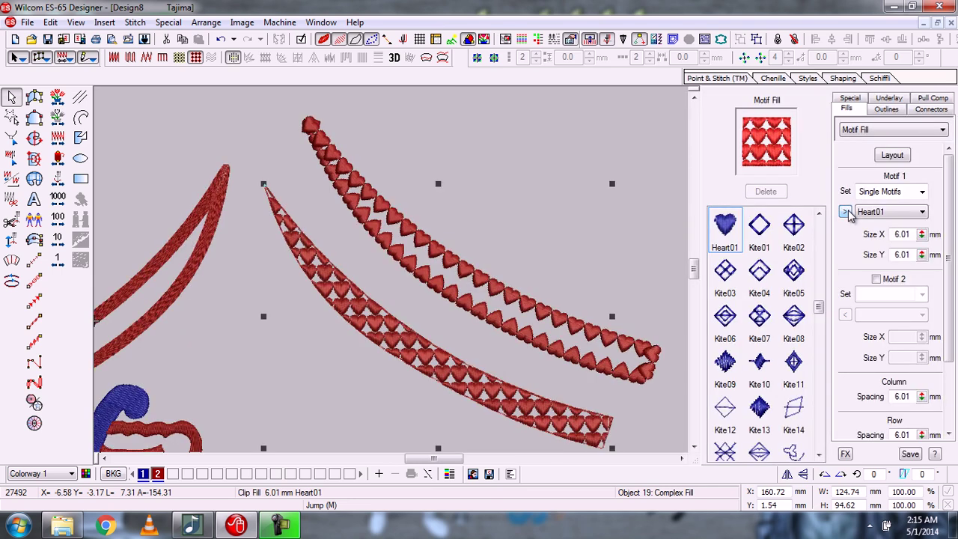
pyautogui.click(759, 411)
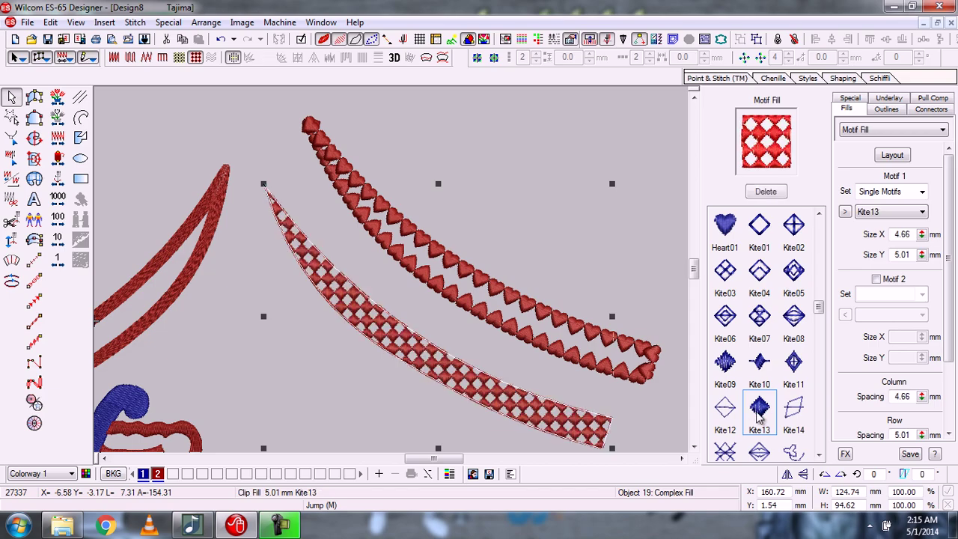
pyautogui.click(796, 327)
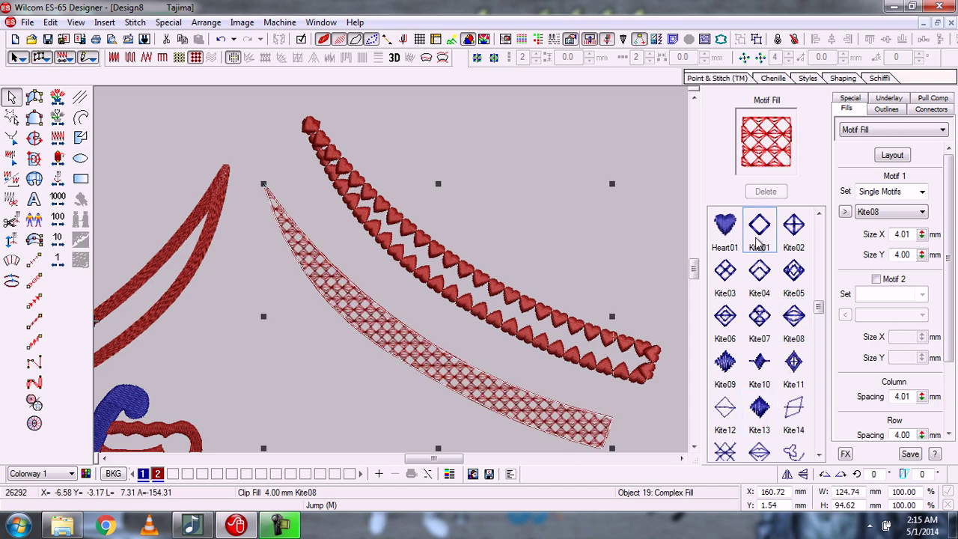
pyautogui.click(730, 280)
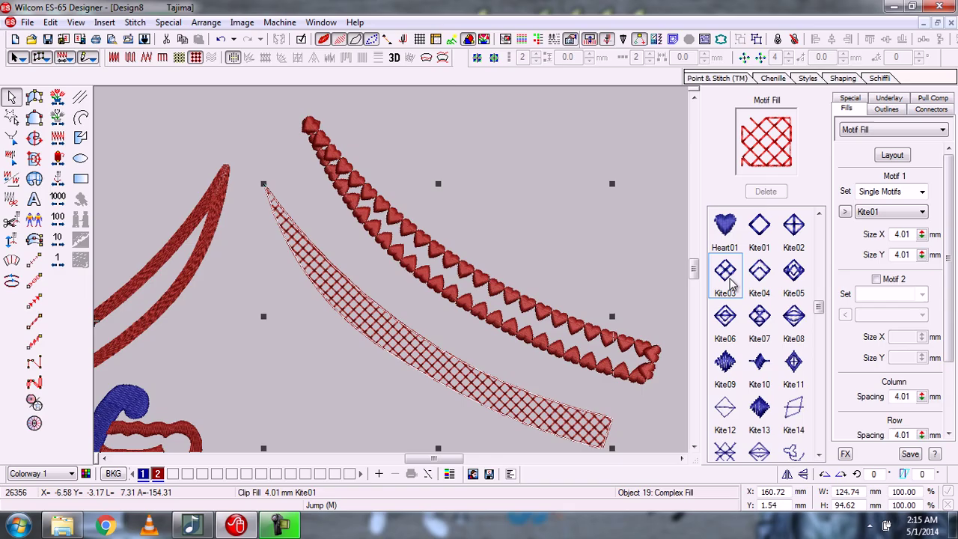
pyautogui.click(726, 228)
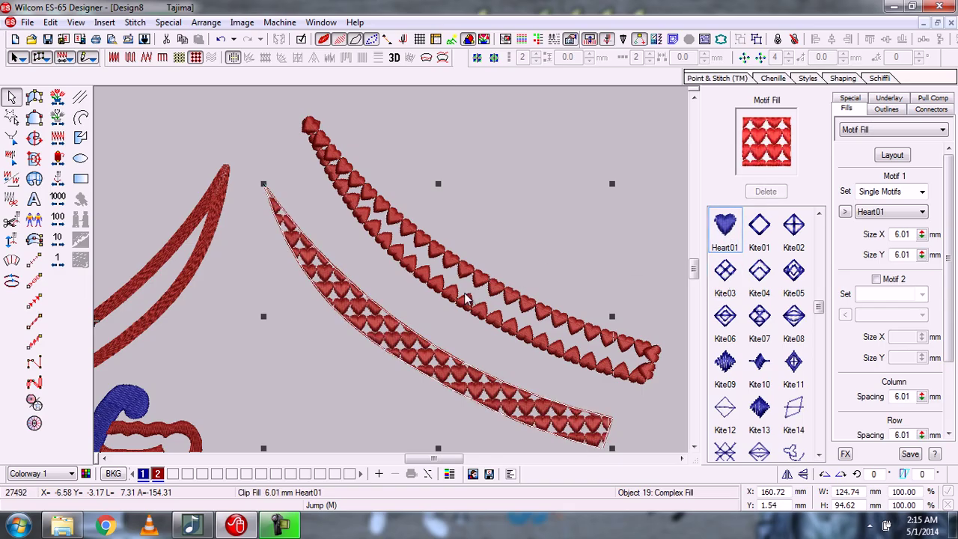
pyautogui.click(845, 211)
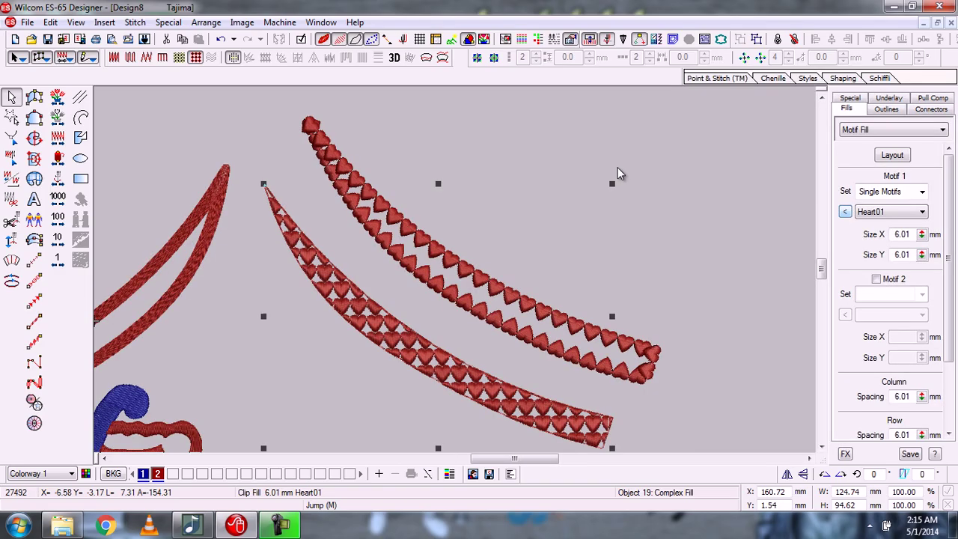
pyautogui.click(723, 137)
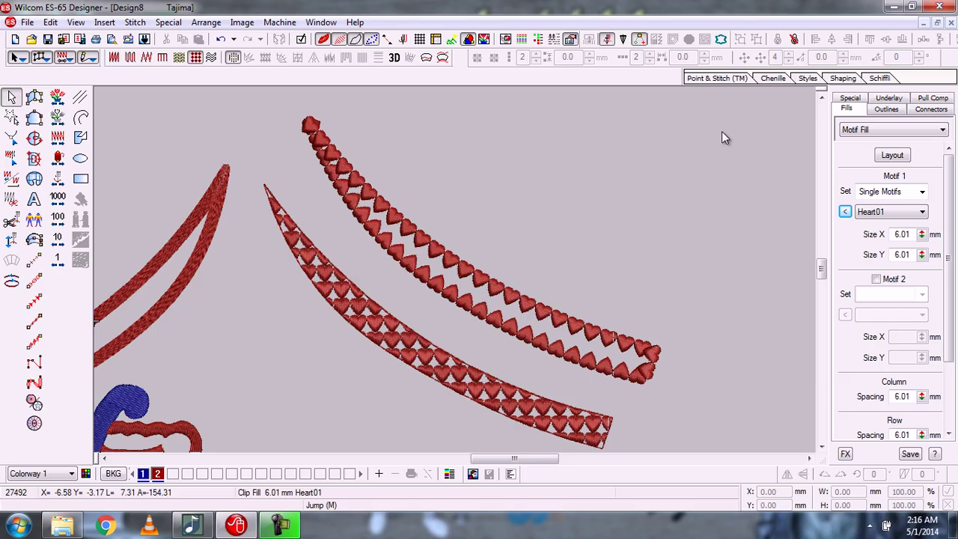
# Draw a rectangle about 63 by 50 mm in the empty area right of the blades and move it closer to them
pyautogui.press('0')
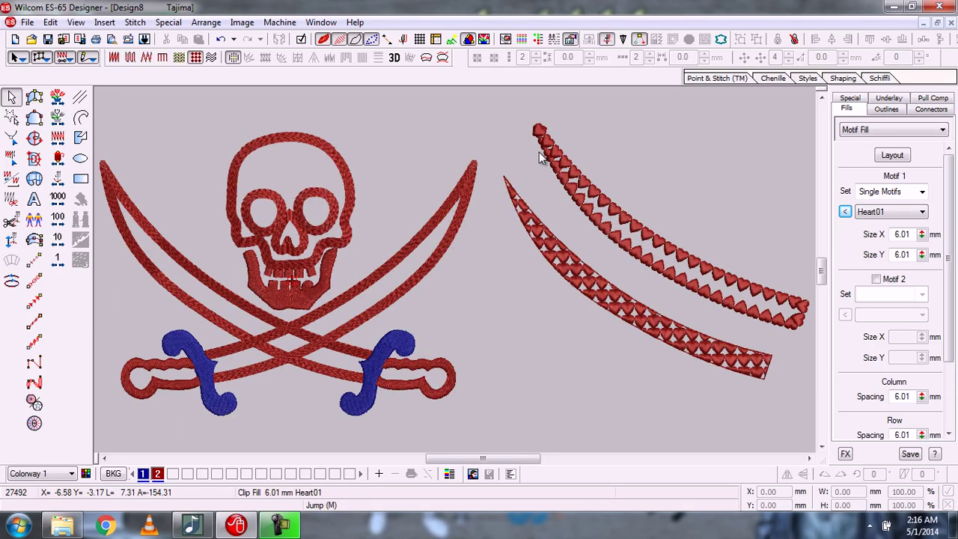
pyautogui.click(809, 458)
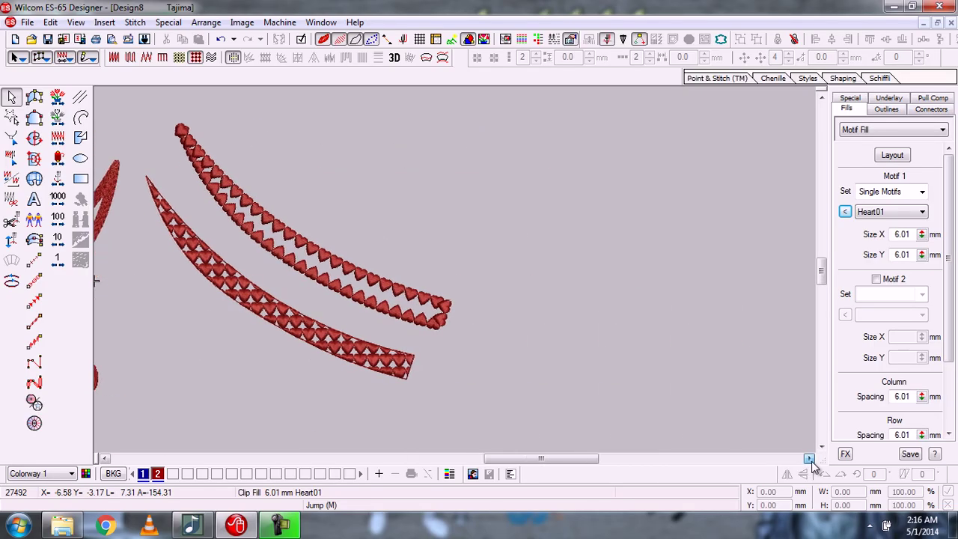
pyautogui.click(809, 458)
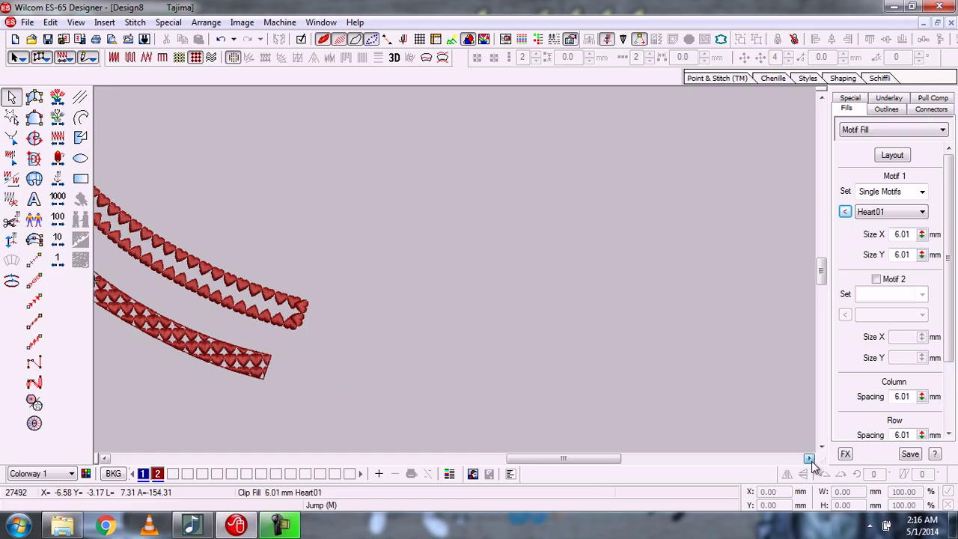
pyautogui.click(81, 182)
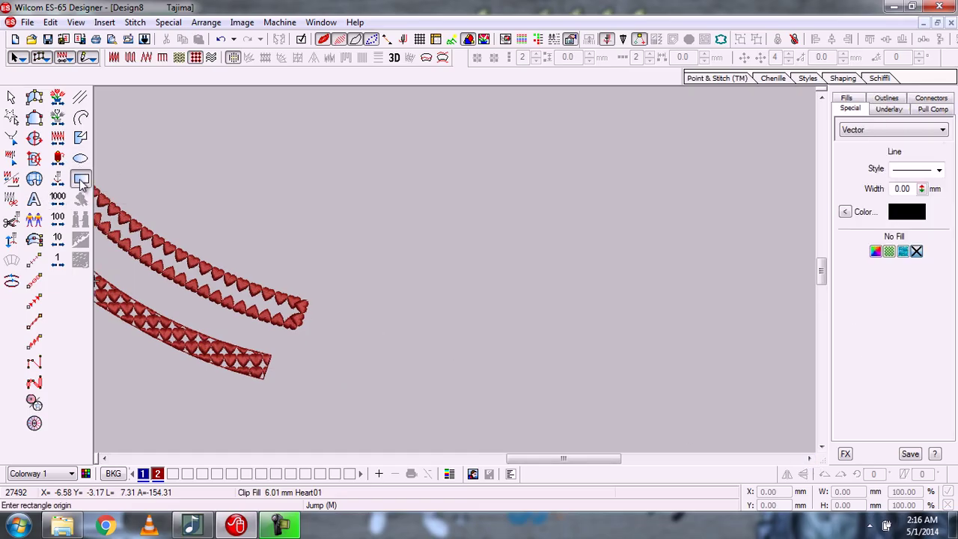
pyautogui.click(417, 149)
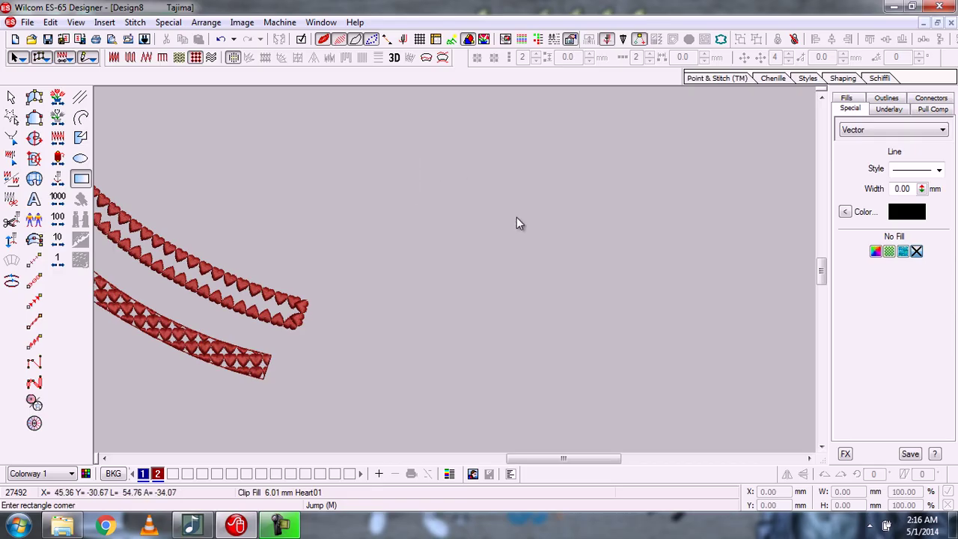
pyautogui.click(551, 256)
pyautogui.click(13, 98)
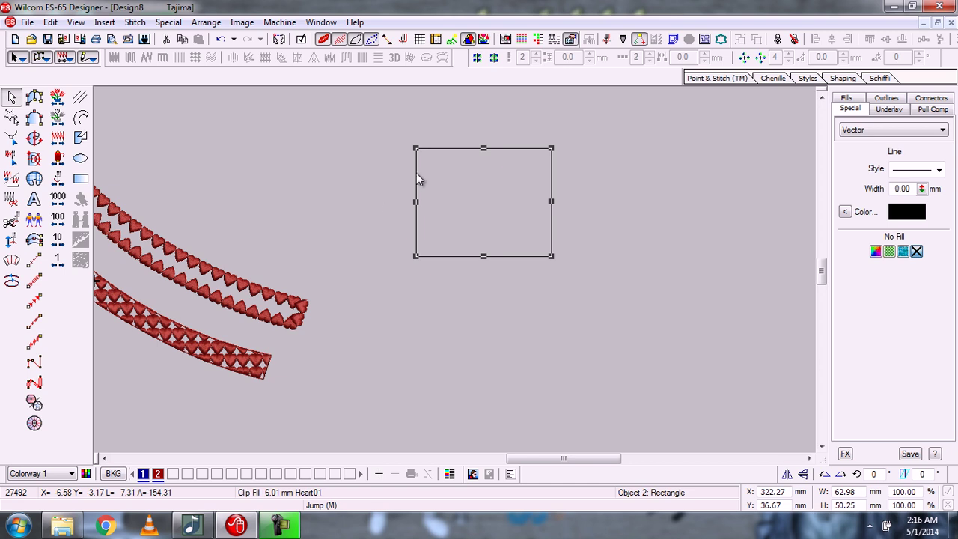
pyautogui.moveTo(417, 173); pyautogui.dragTo(347, 177)
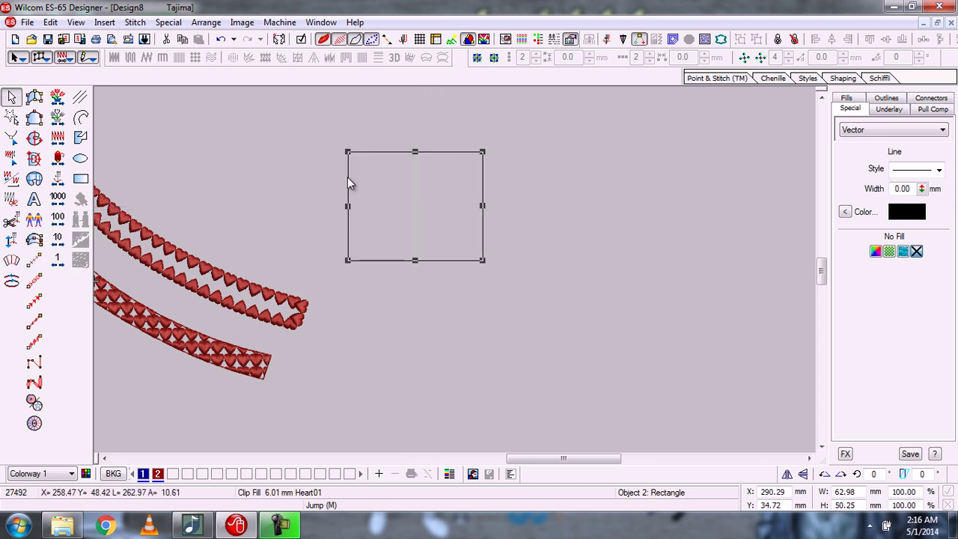
# Convert the rectangle's outline to a Curve12 motif run
pyautogui.click(270, 134)
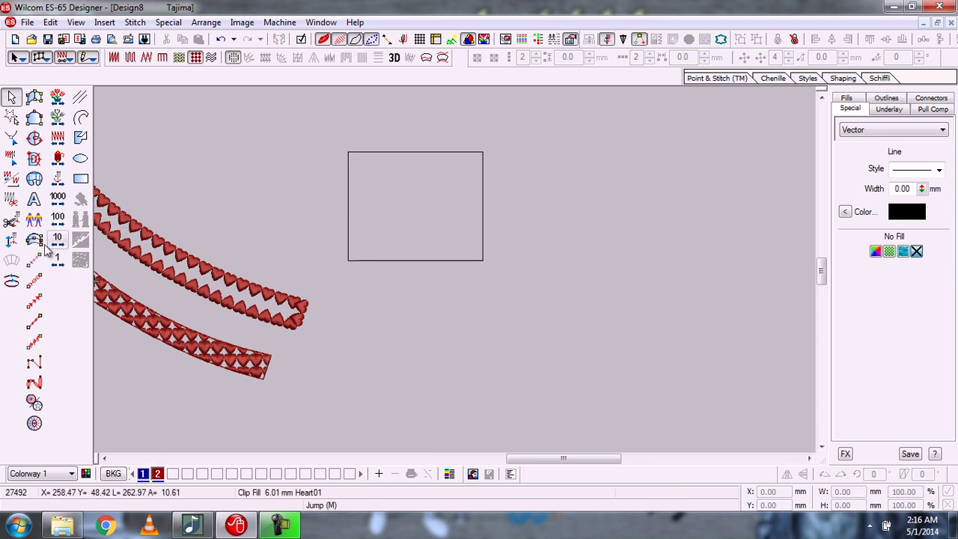
pyautogui.click(348, 208)
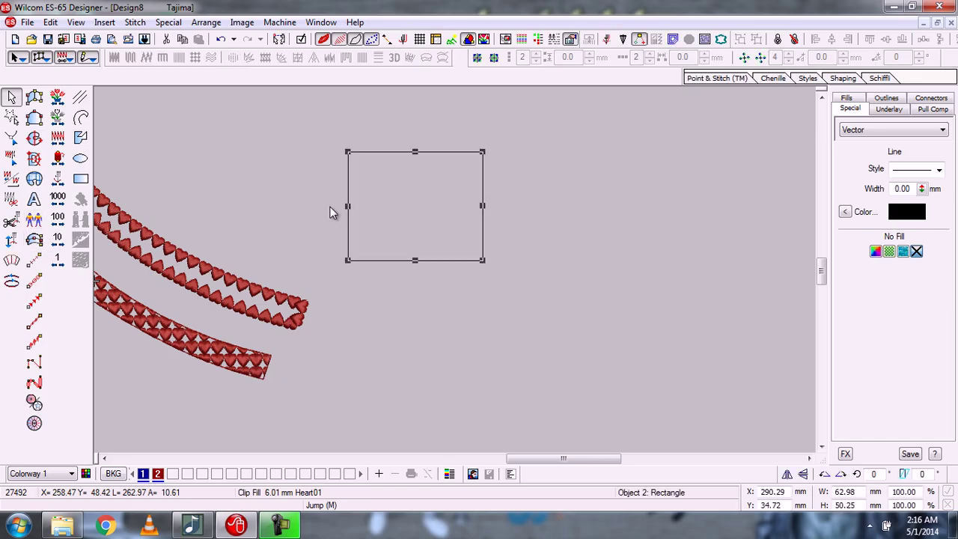
pyautogui.click(30, 306)
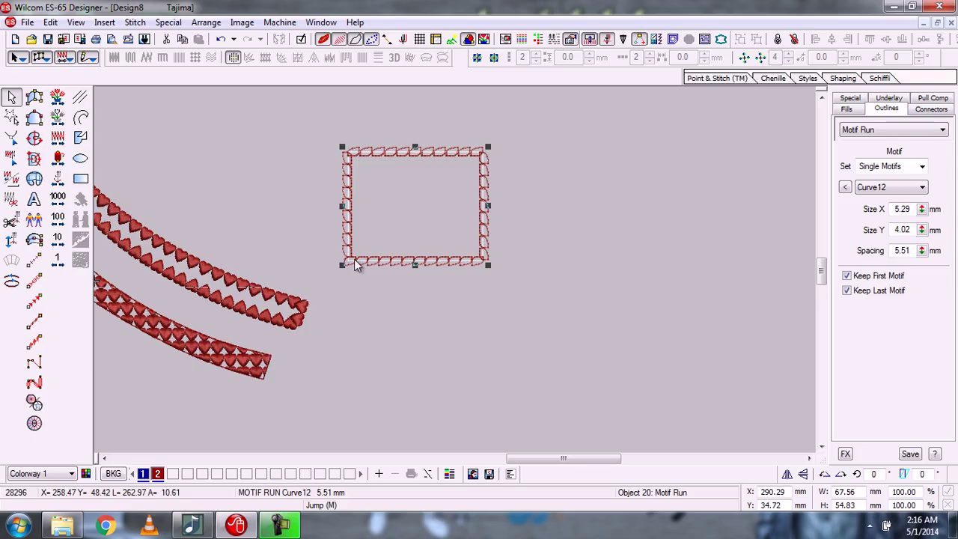
# Draw a second rectangle about 65 by 50 mm in the empty area right of the motif run rectangle
pyautogui.click(477, 313)
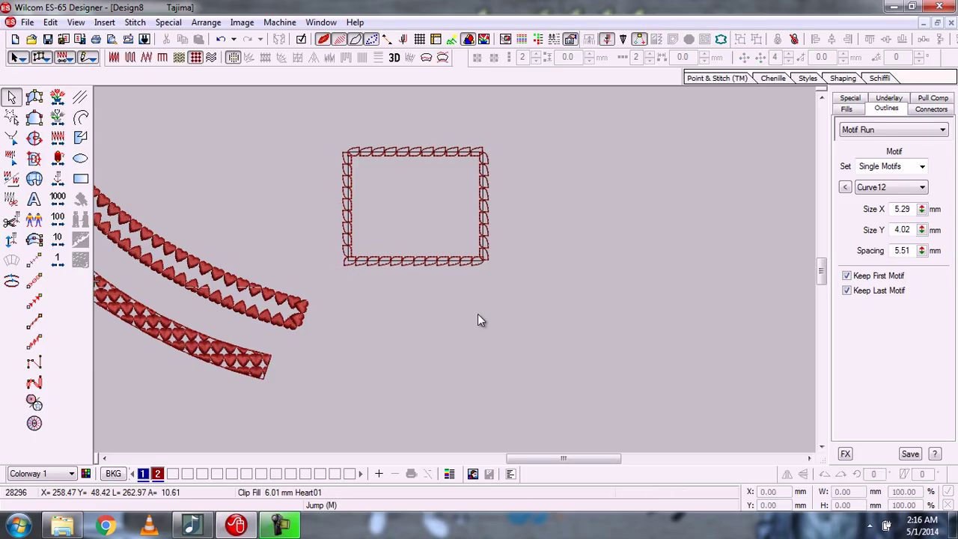
pyautogui.press('b')
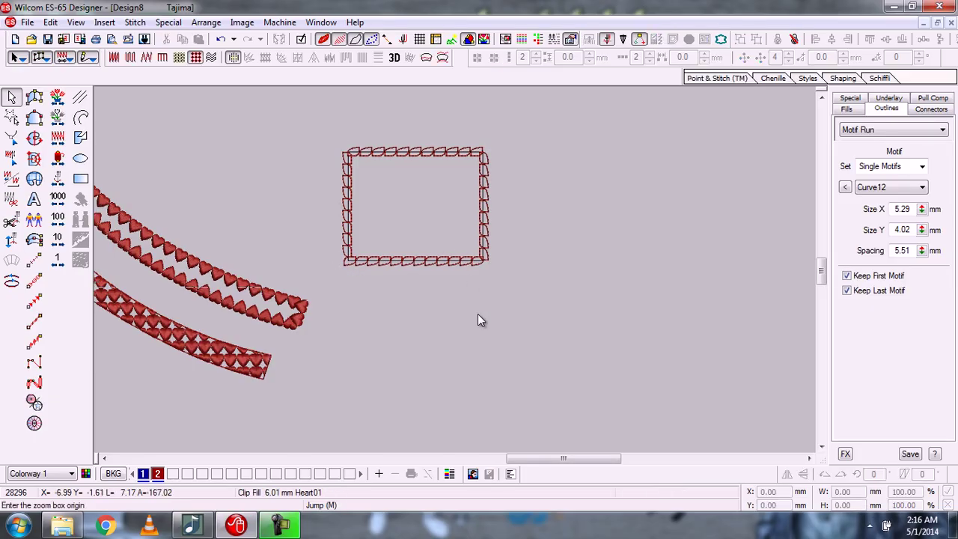
pyautogui.click(684, 376)
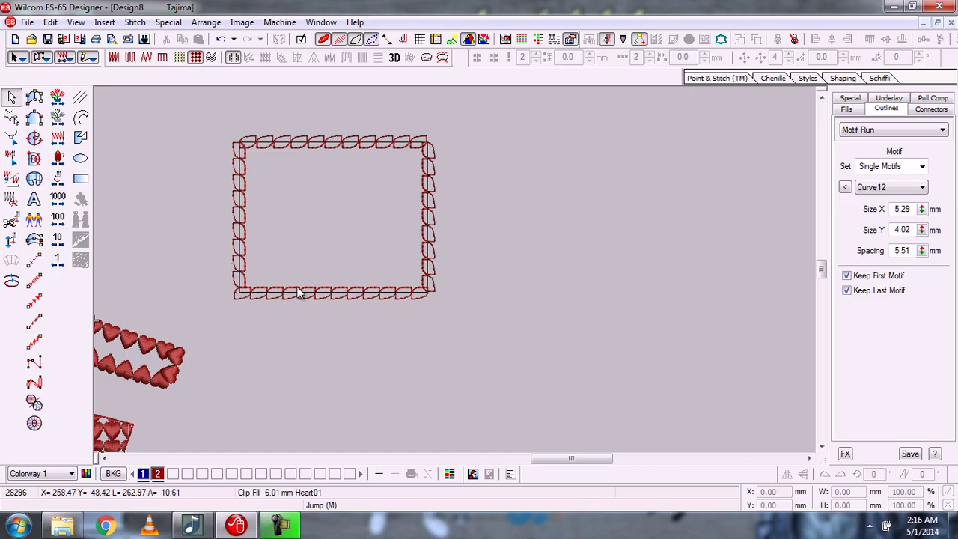
pyautogui.click(81, 179)
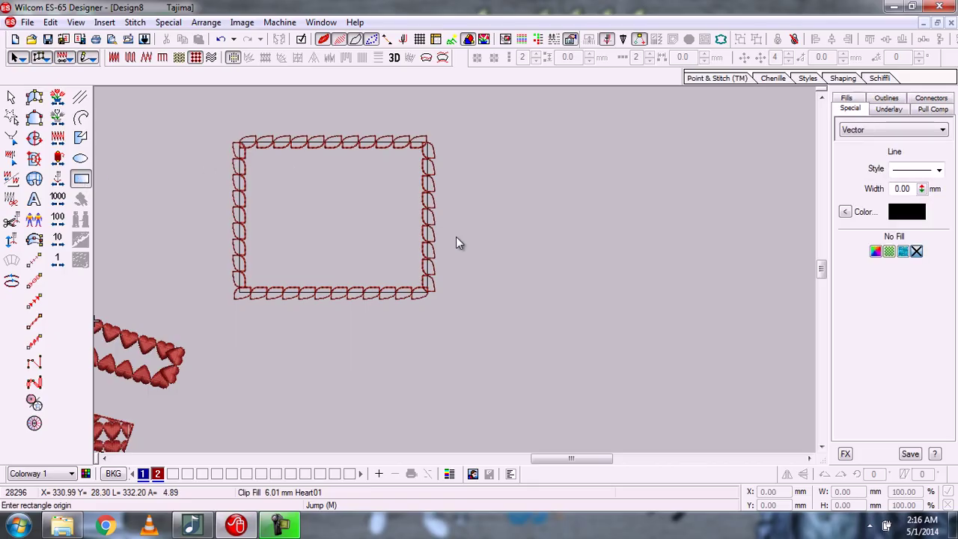
pyautogui.click(489, 143)
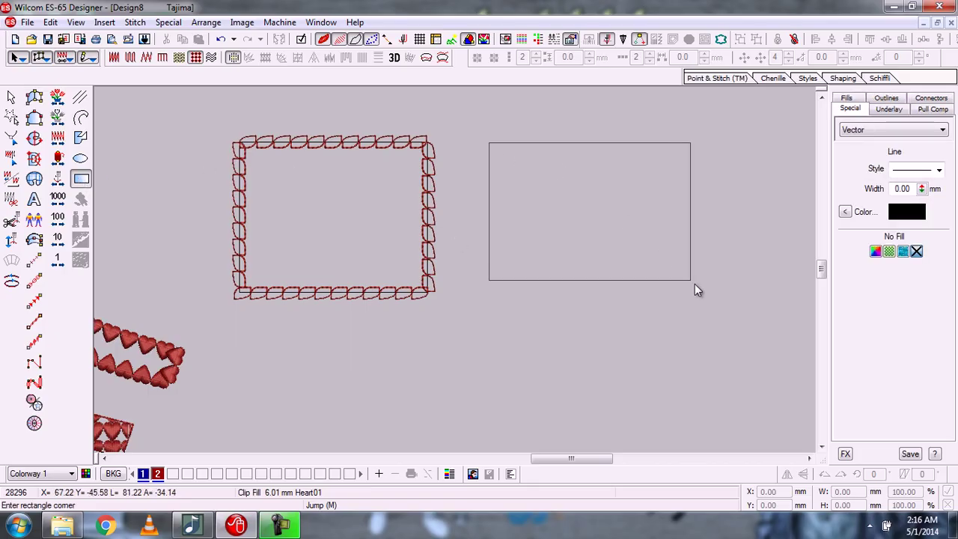
pyautogui.click(683, 291)
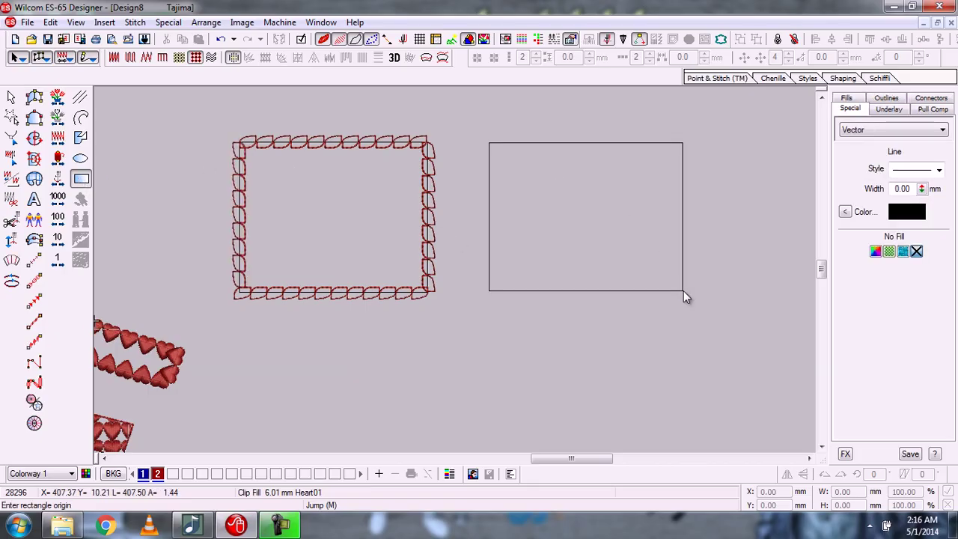
# Turn the new rectangle into a Complex Fill object with a Heart01 motif fill, with entry and exit at its lower-left corner
pyautogui.click(196, 59)
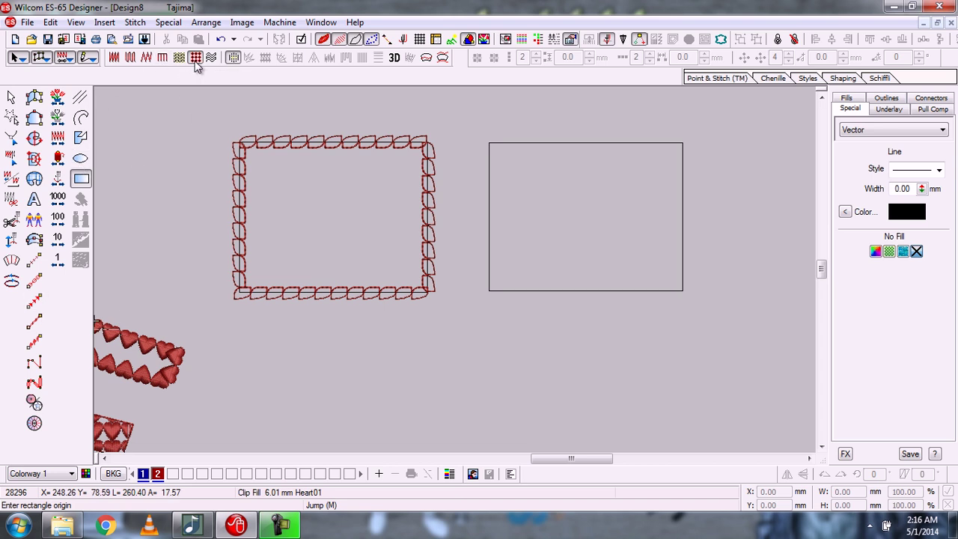
pyautogui.click(11, 98)
pyautogui.click(33, 138)
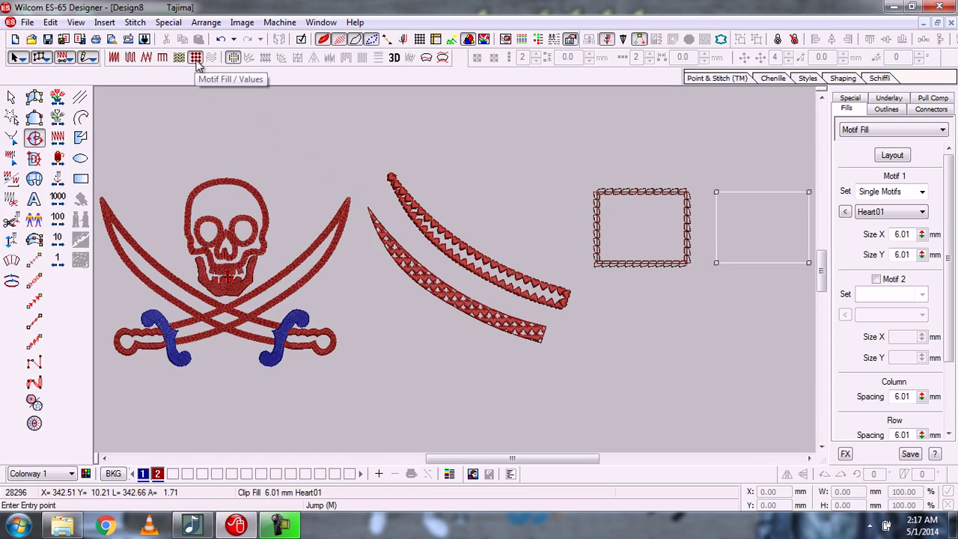
pyautogui.press('b')
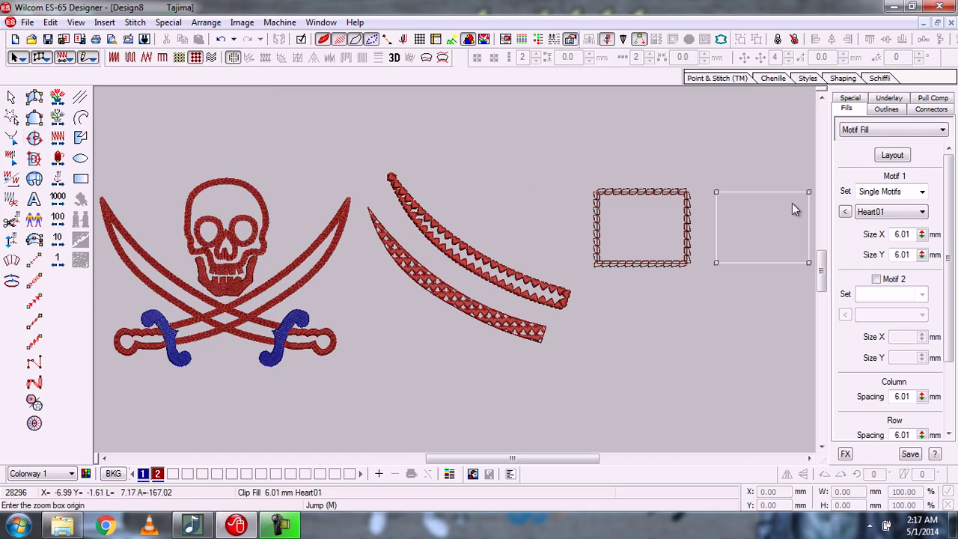
pyautogui.moveTo(567, 161); pyautogui.dragTo(689, 309)
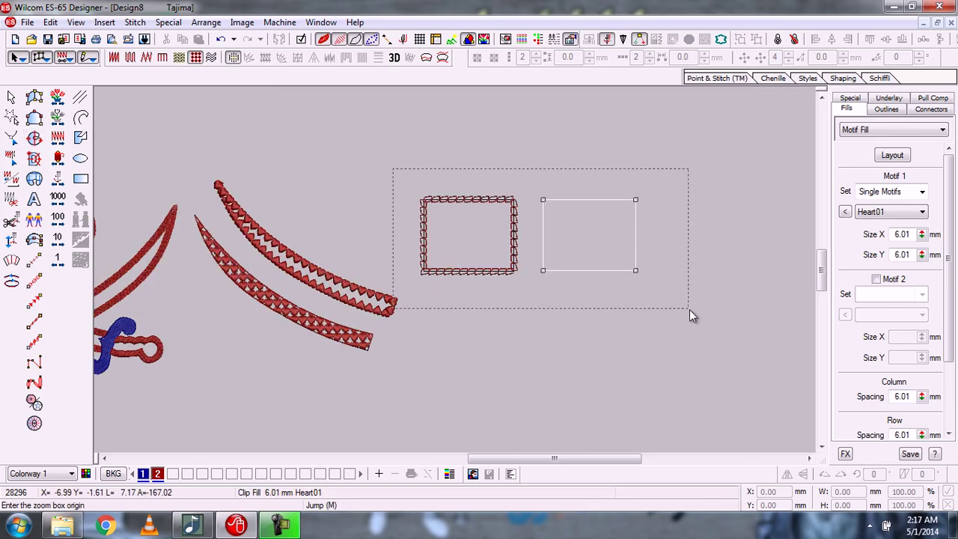
pyautogui.click(682, 310)
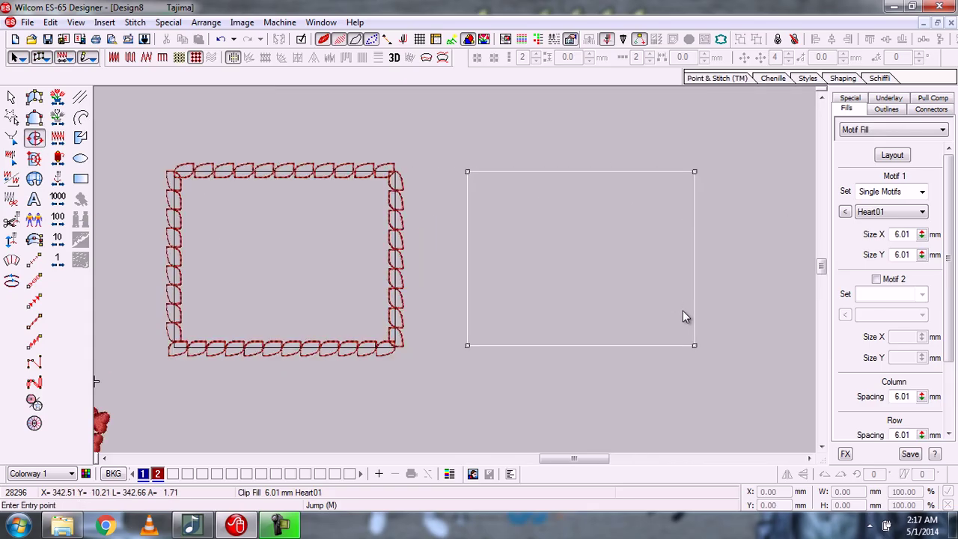
pyautogui.click(467, 345)
pyautogui.click(467, 345)
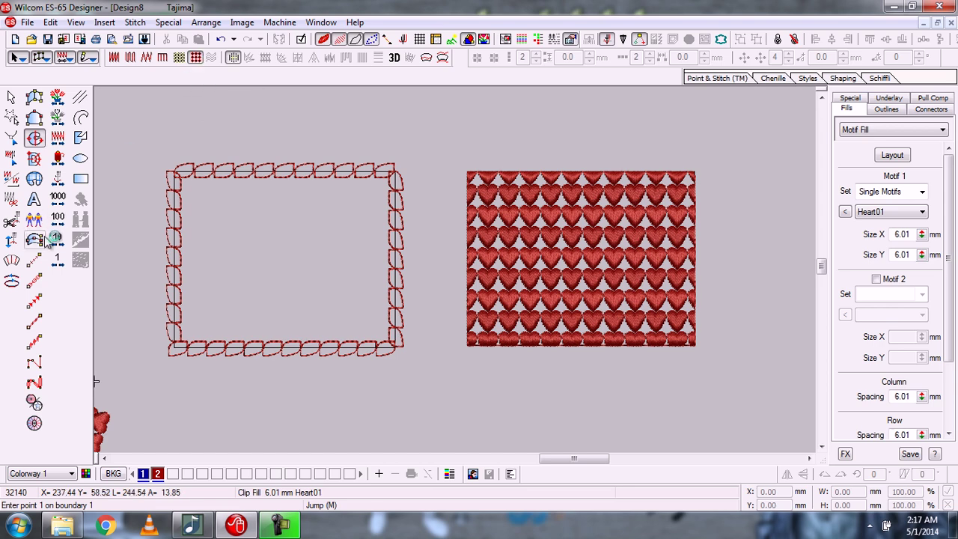
# Change the filled rectangle's motif to Curve12, then minimize the program window
pyautogui.click(12, 97)
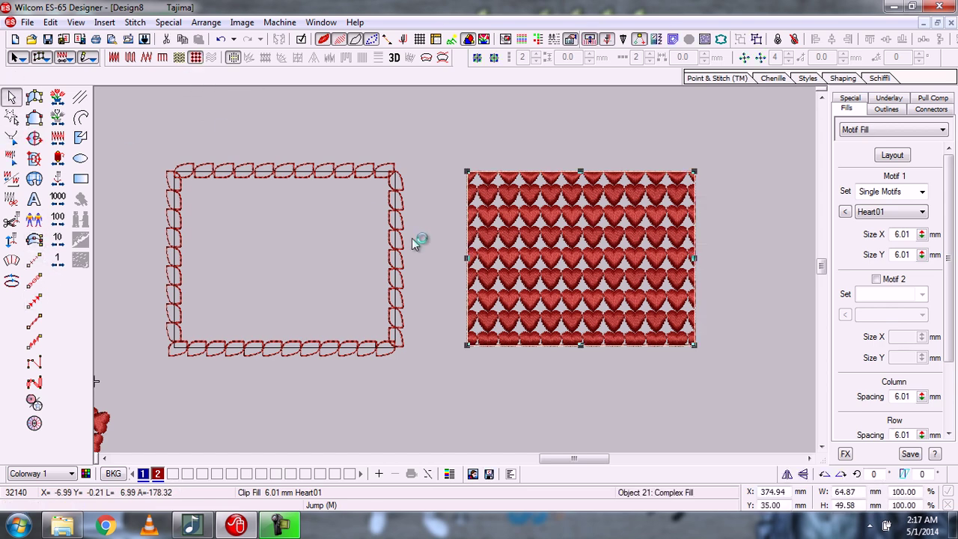
pyautogui.click(845, 211)
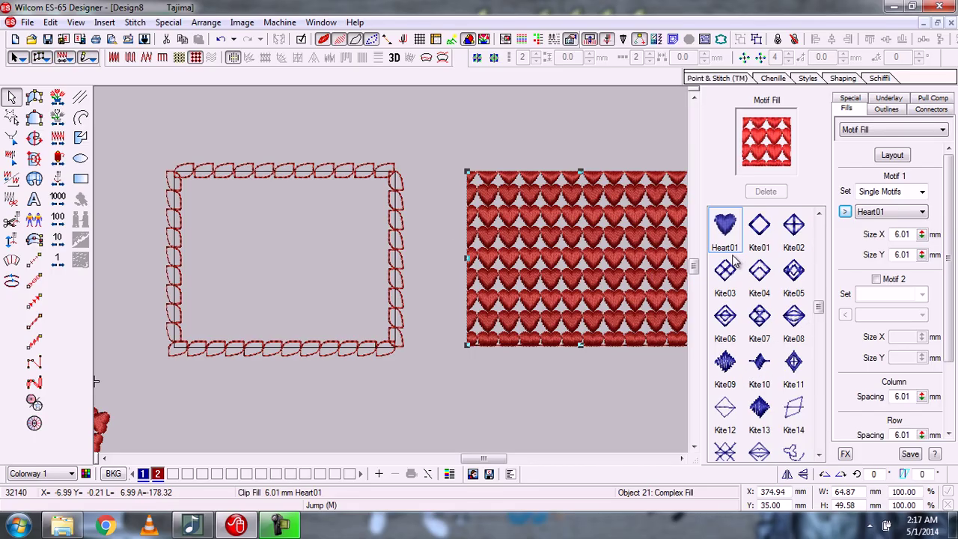
pyautogui.click(818, 214)
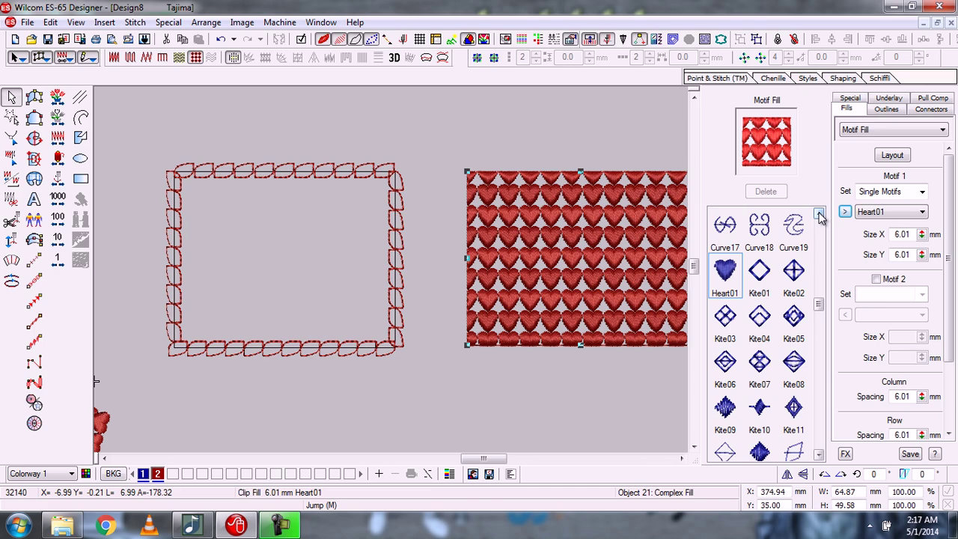
pyautogui.click(818, 214)
pyautogui.click(819, 214)
pyautogui.click(819, 214)
pyautogui.click(759, 270)
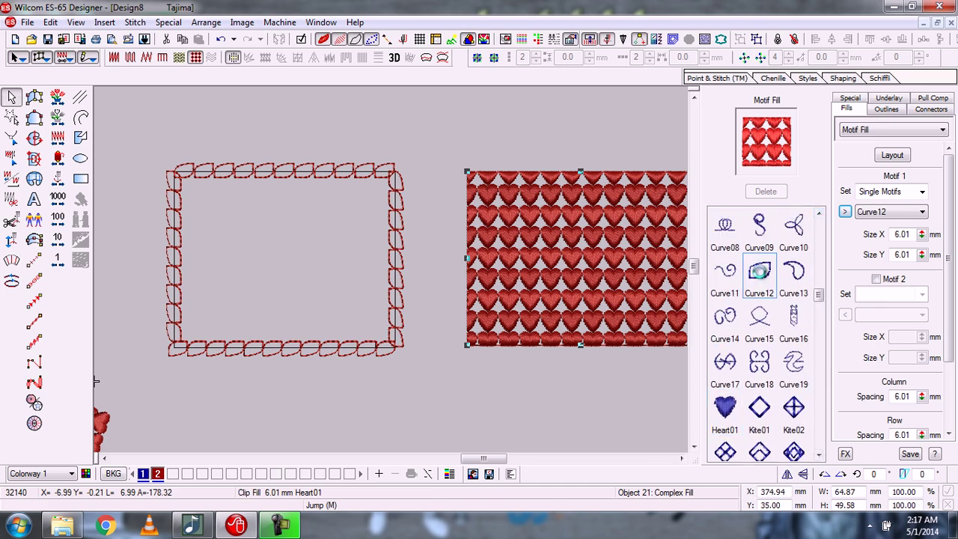
pyautogui.click(542, 404)
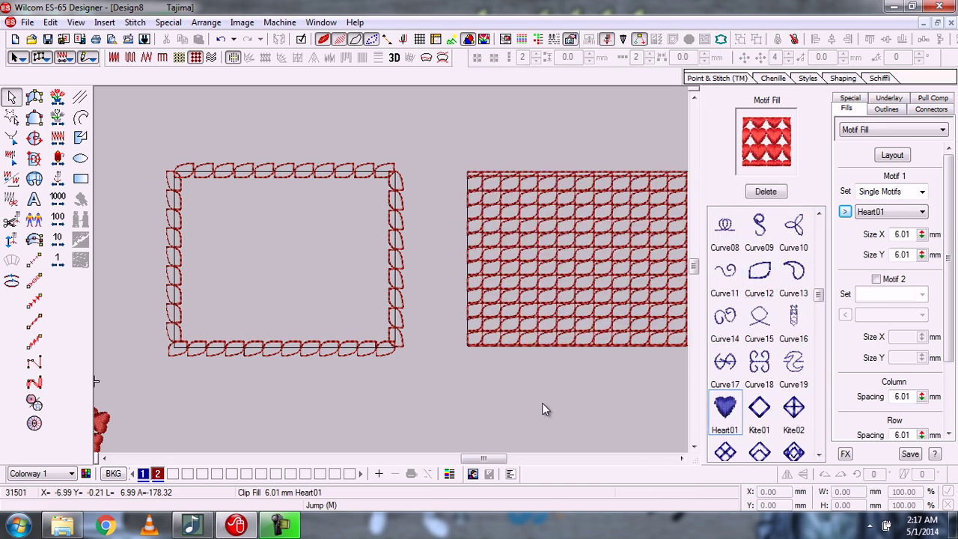
pyautogui.click(845, 212)
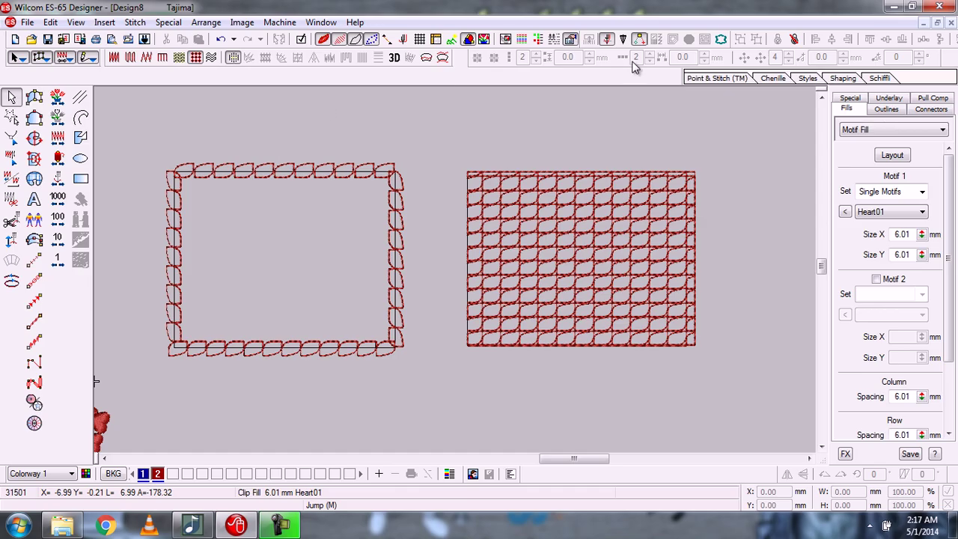
pyautogui.click(893, 7)
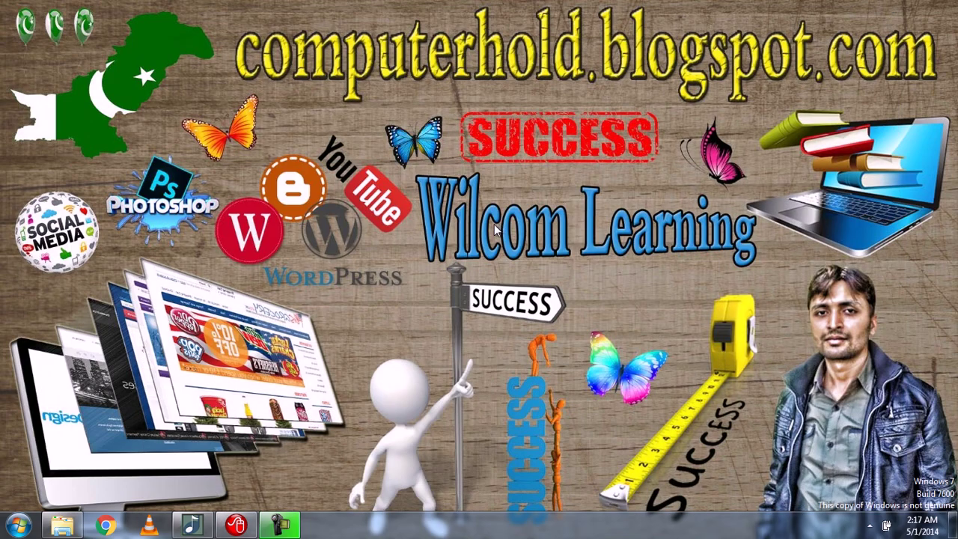